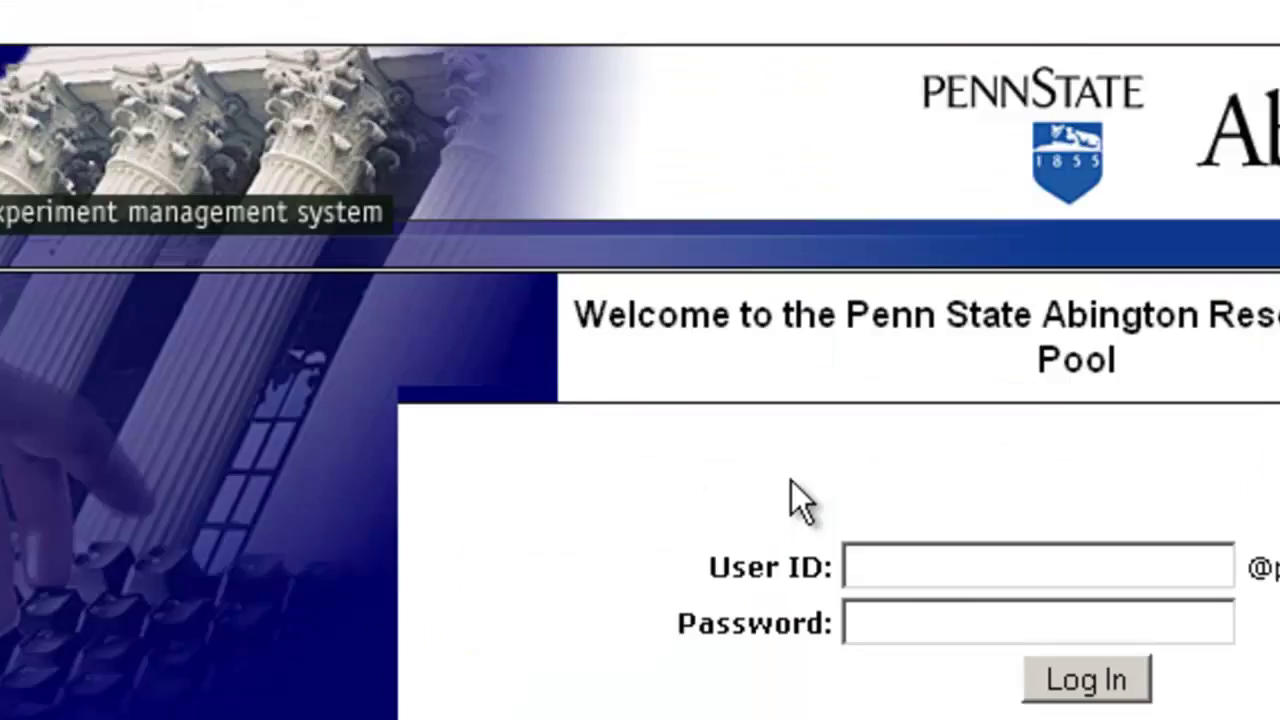
# Log in with the researcher User ID and password, then go to Add New Study.
pyautogui.click(563, 233)
pyautogui.write('mjb70')
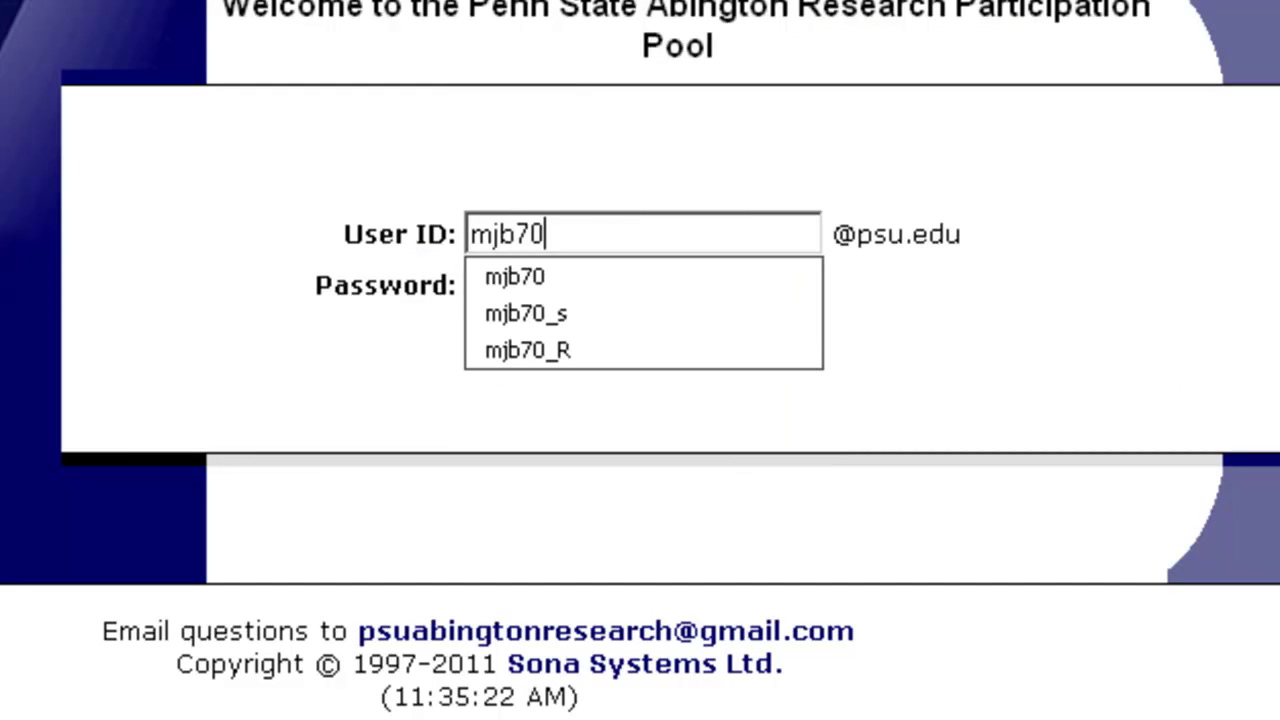
pyautogui.press('Tab')
pyautogui.write('•••••••••••••')
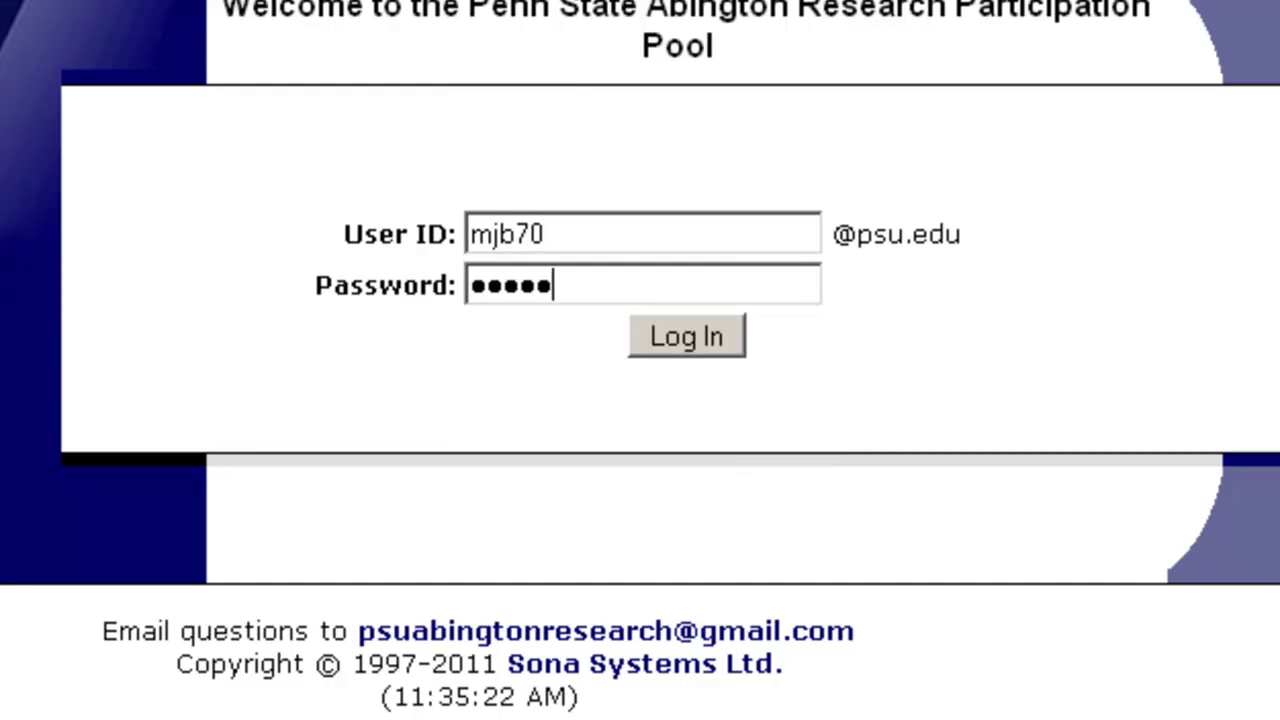
pyautogui.press('Return')
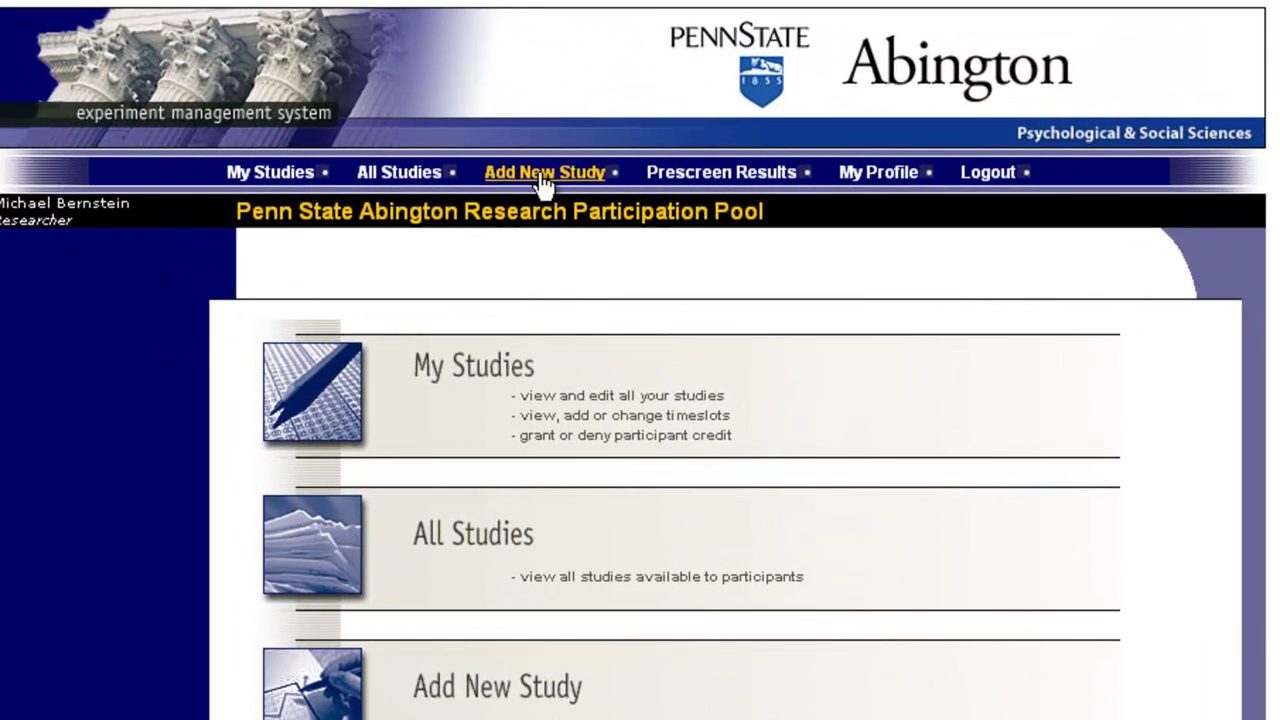
pyautogui.click(541, 176)
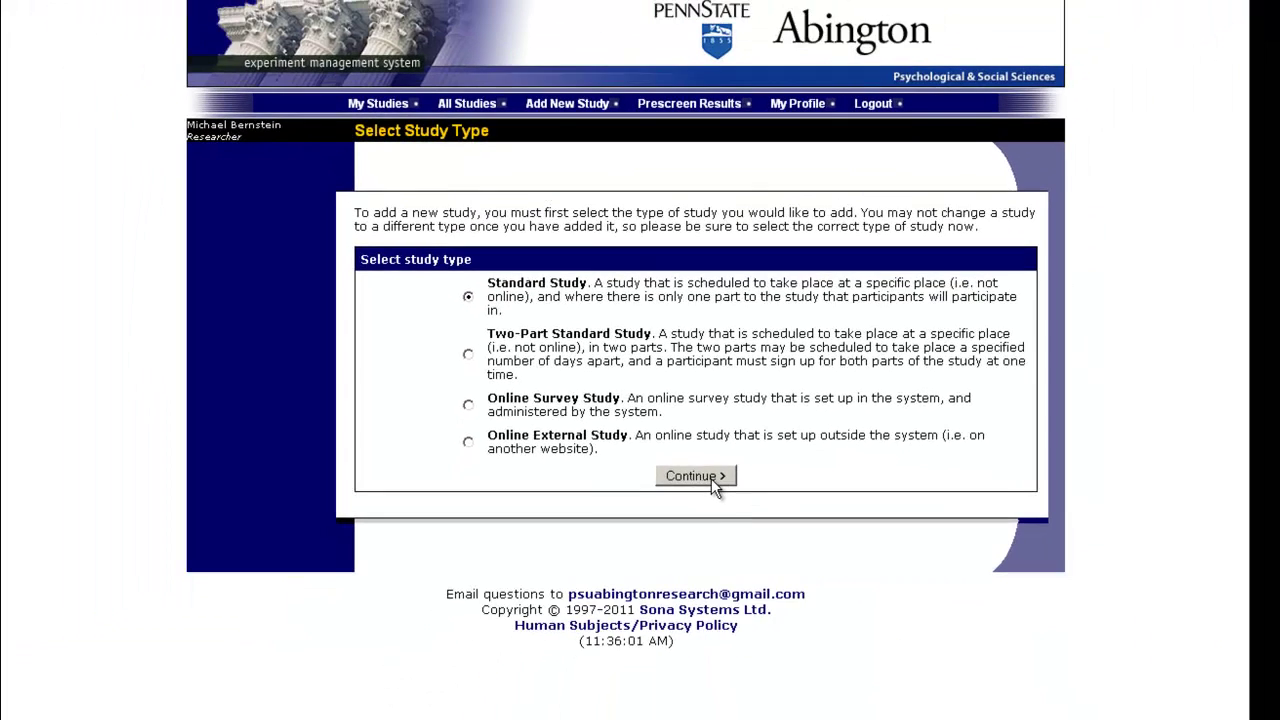
# Continue with Standard Study as the study type.
pyautogui.click(742, 528)
pyautogui.scroll(-3, 820, 380)
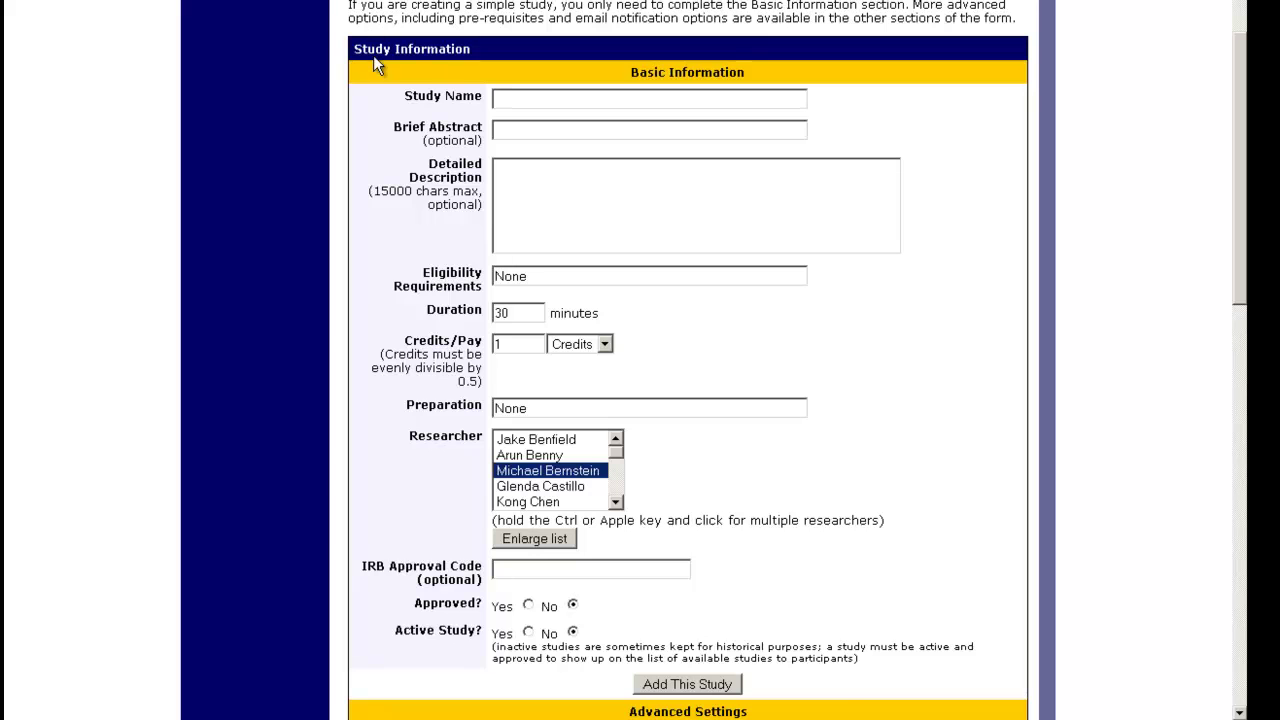
pyautogui.moveTo(373, 55); pyautogui.dragTo(844, 688)
pyautogui.click(893, 580)
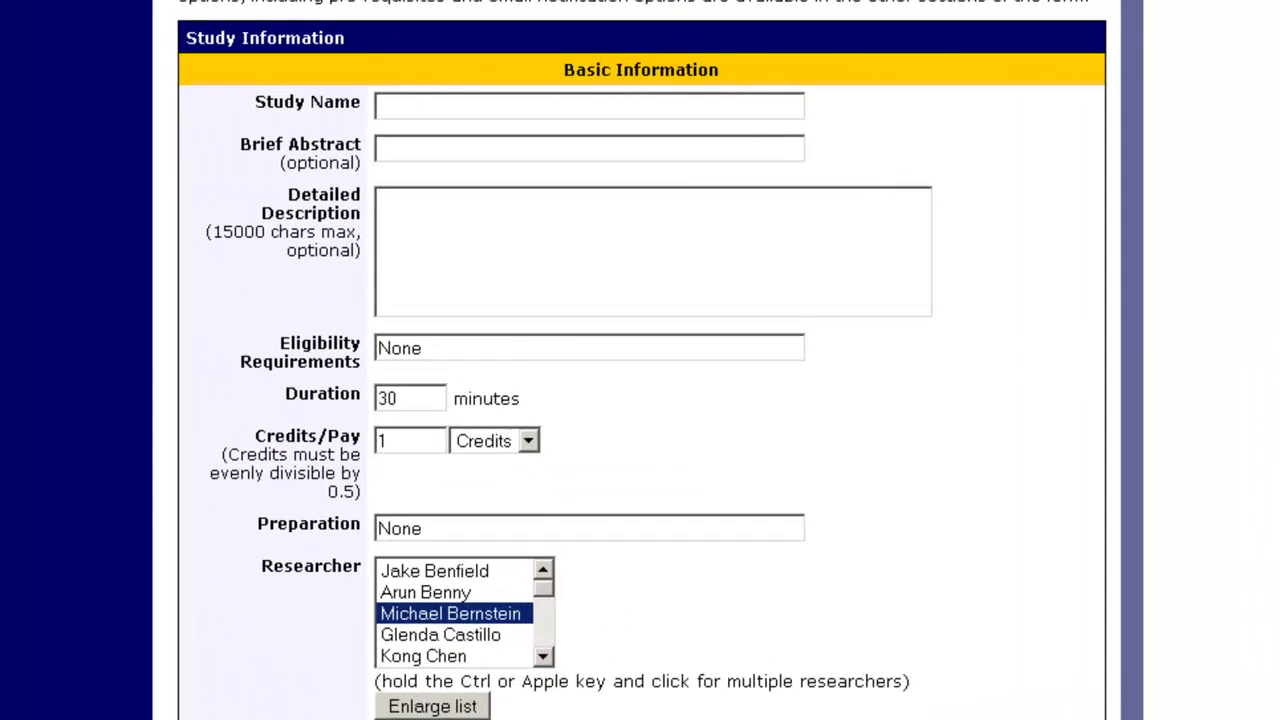
# Name the study 'This is a test study' with abstract 'You will come and answer questions on a computer.'.
pyautogui.click(380, 105)
pyautogui.write('T')
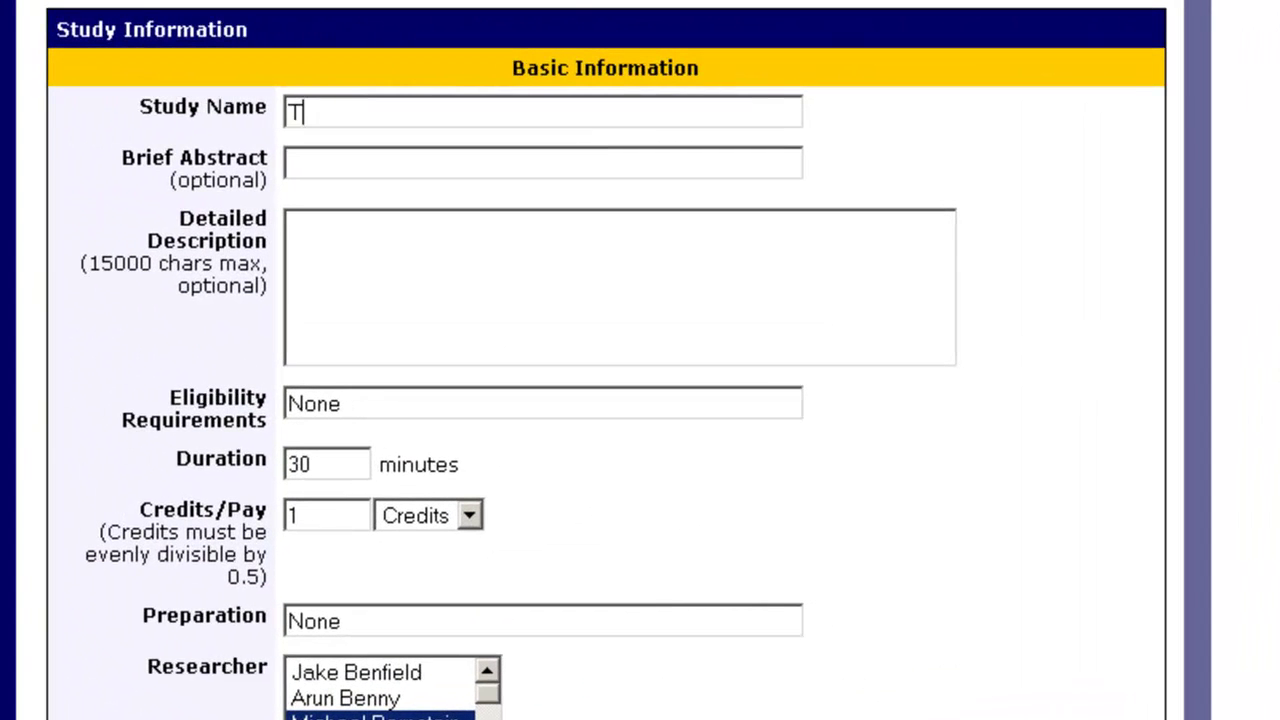
pyautogui.write('his is a test study')
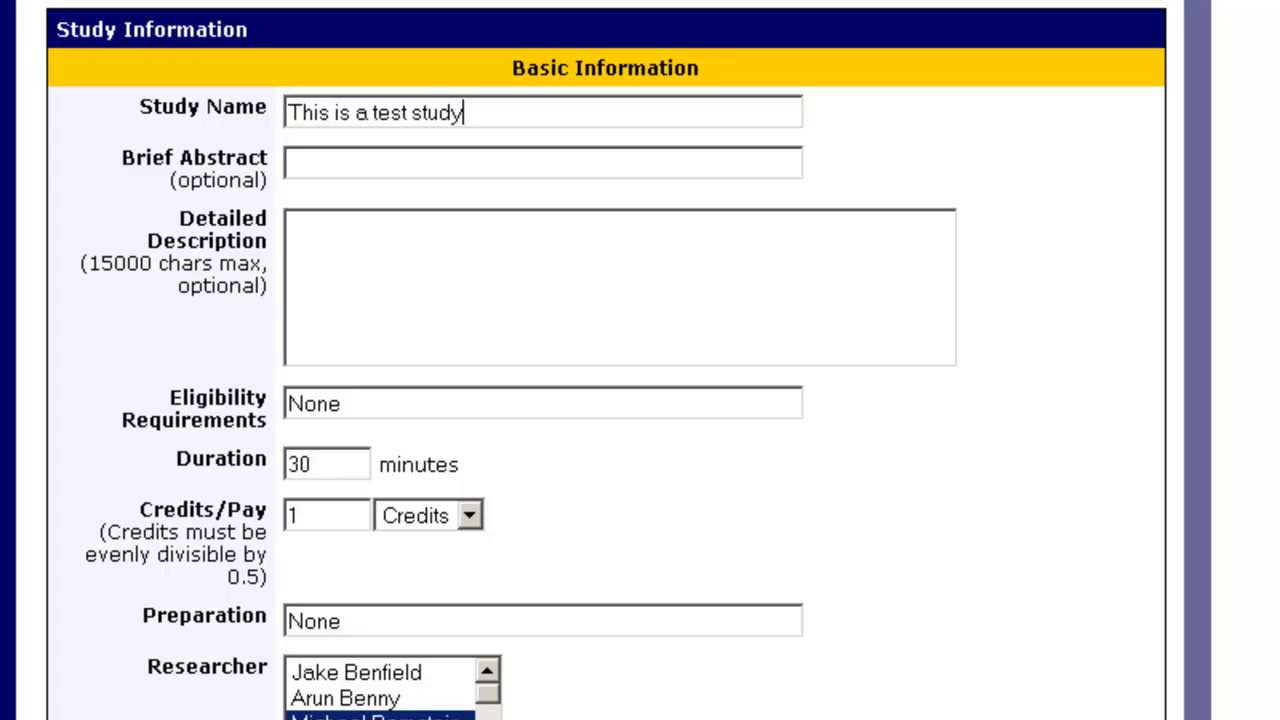
pyautogui.press('Tab')
pyautogui.write('You will come a')
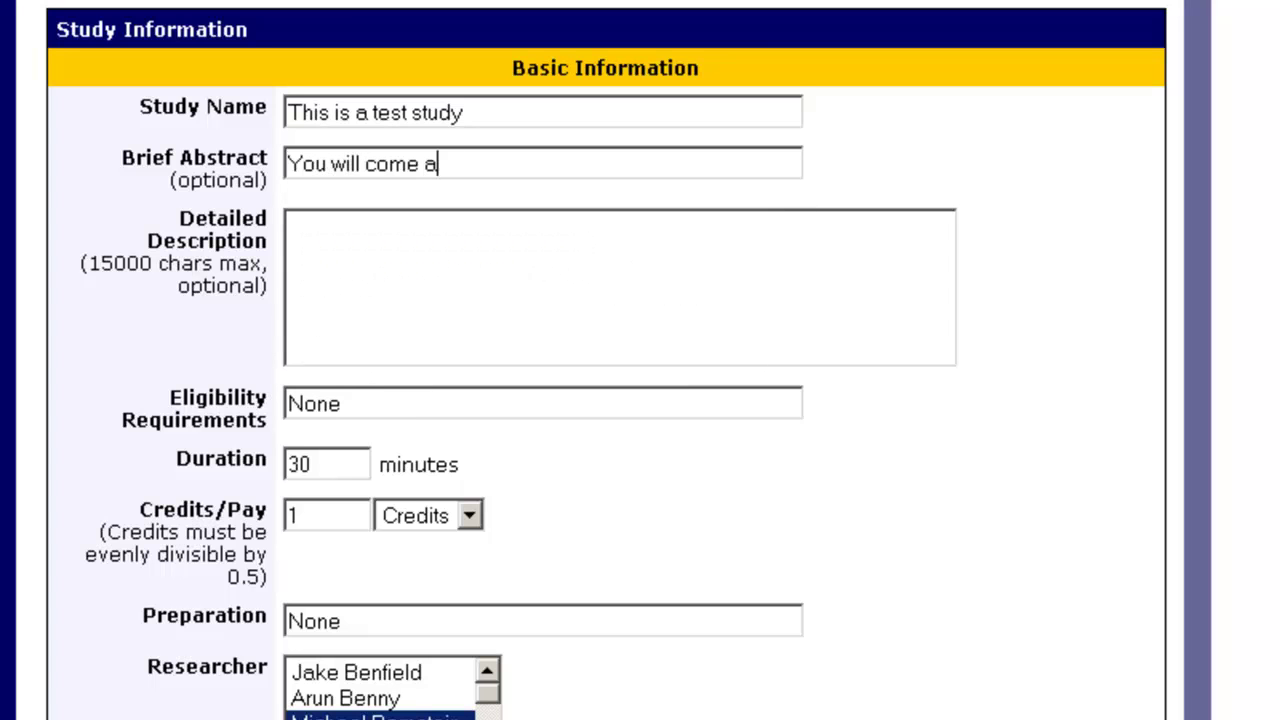
pyautogui.write('nd answer questions')
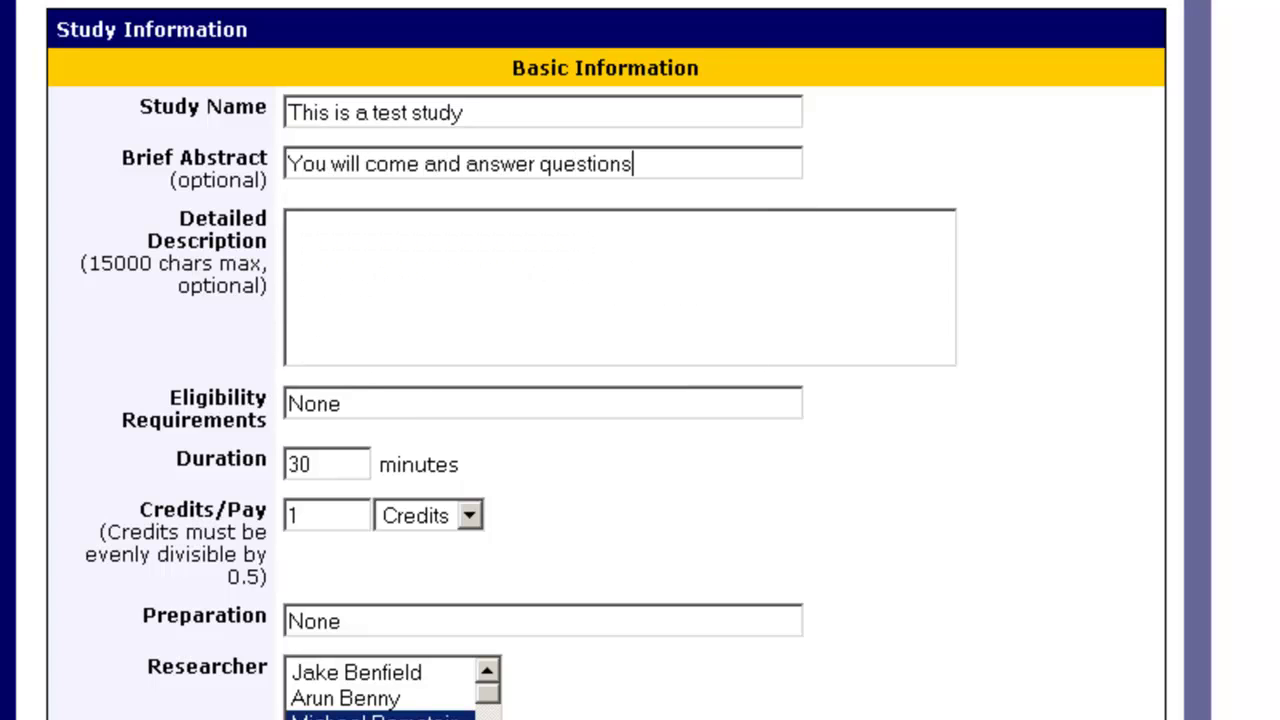
pyautogui.write(' on a computer.')
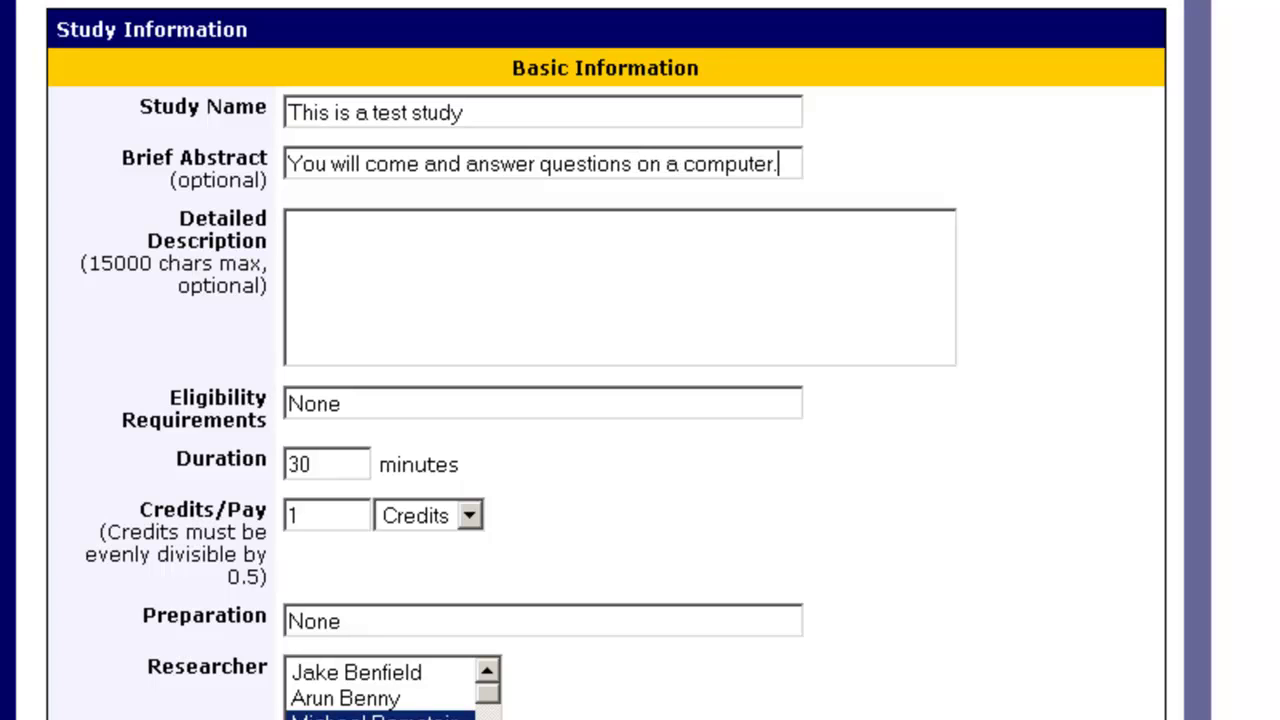
pyautogui.press('Tab')
pyautogui.press('Tab')
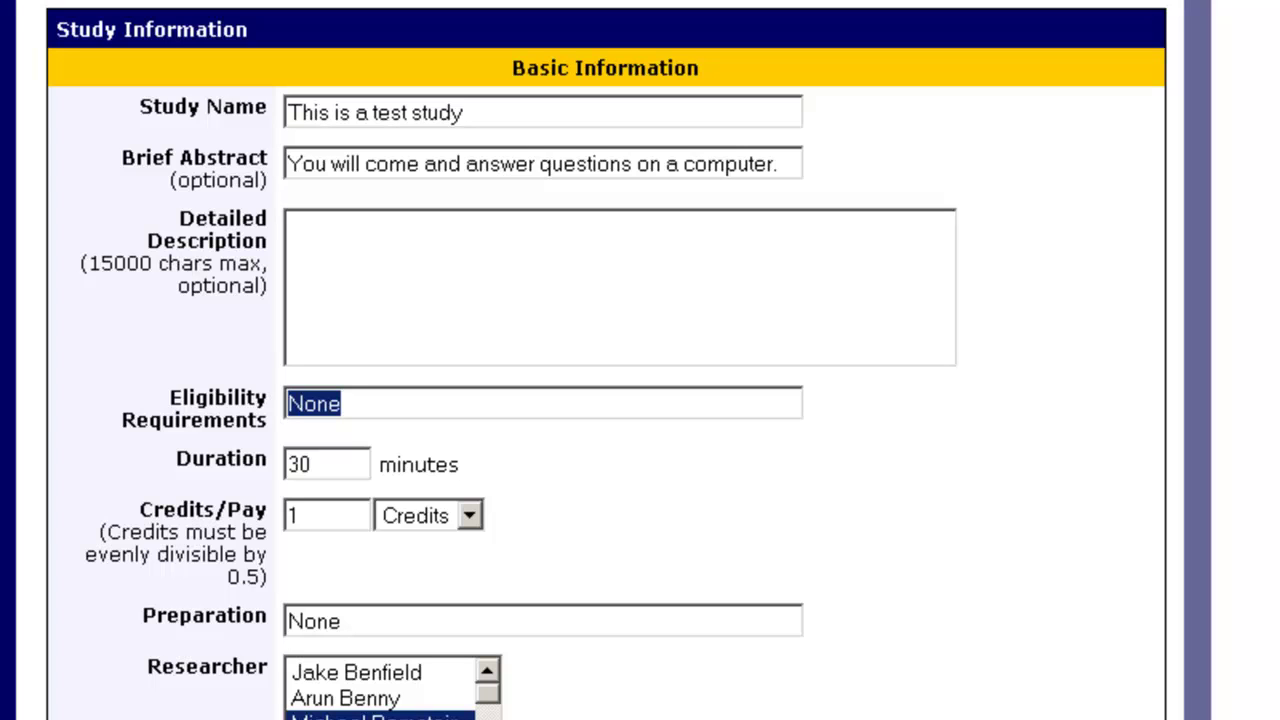
# Set Credits/Pay to .5 Credits, keeping the duration at 30 minutes.
pyautogui.press('Tab')
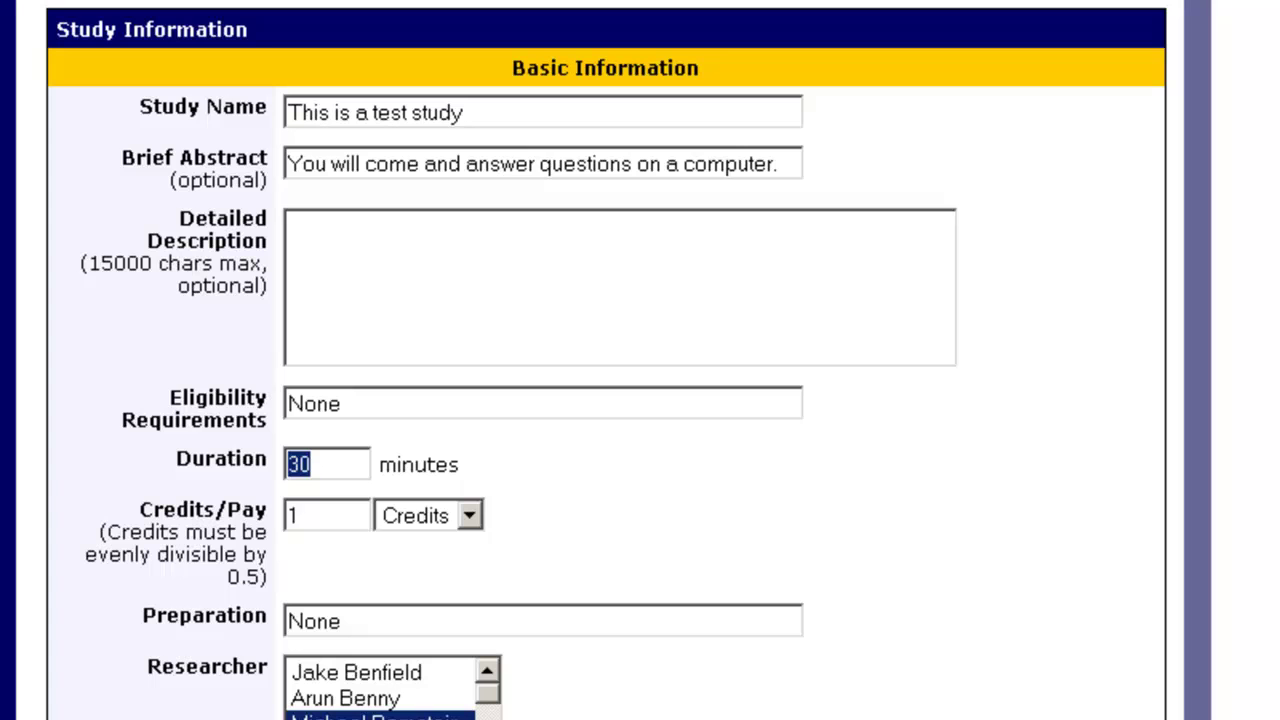
pyautogui.press('Tab')
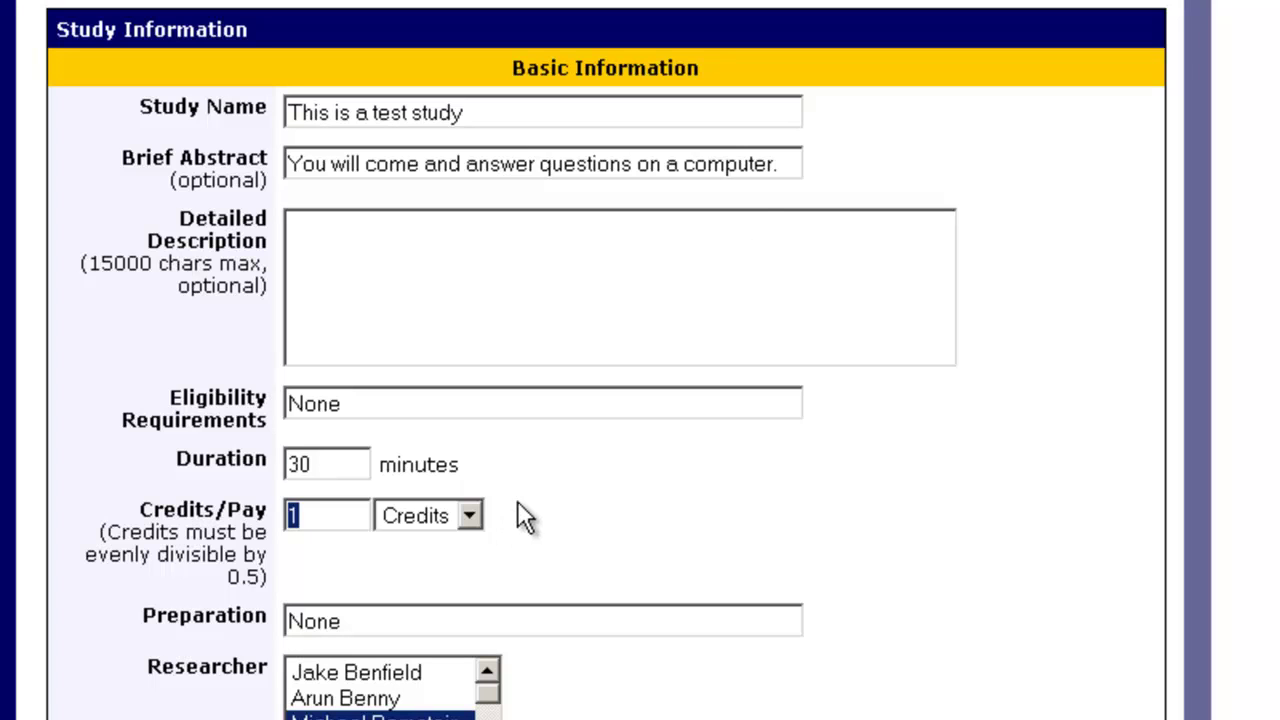
pyautogui.click(445, 516)
pyautogui.click(436, 576)
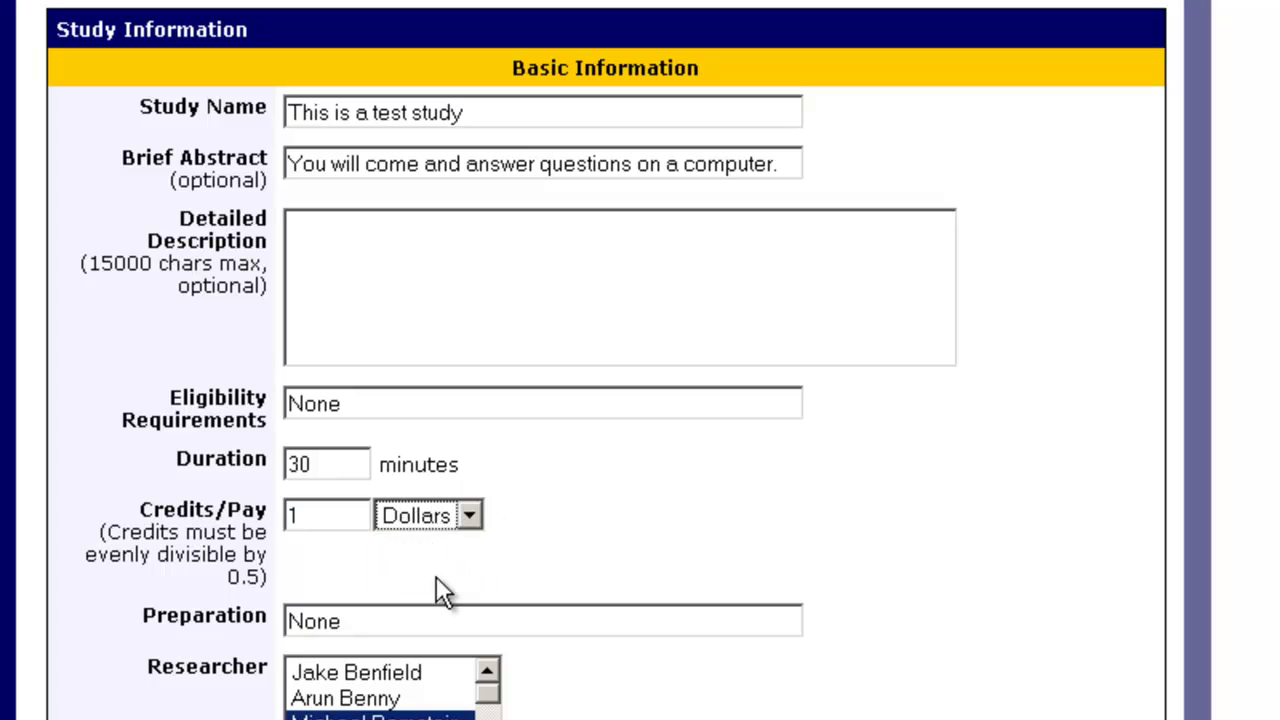
pyautogui.click(438, 518)
pyautogui.click(450, 548)
pyautogui.moveTo(341, 516); pyautogui.dragTo(252, 516)
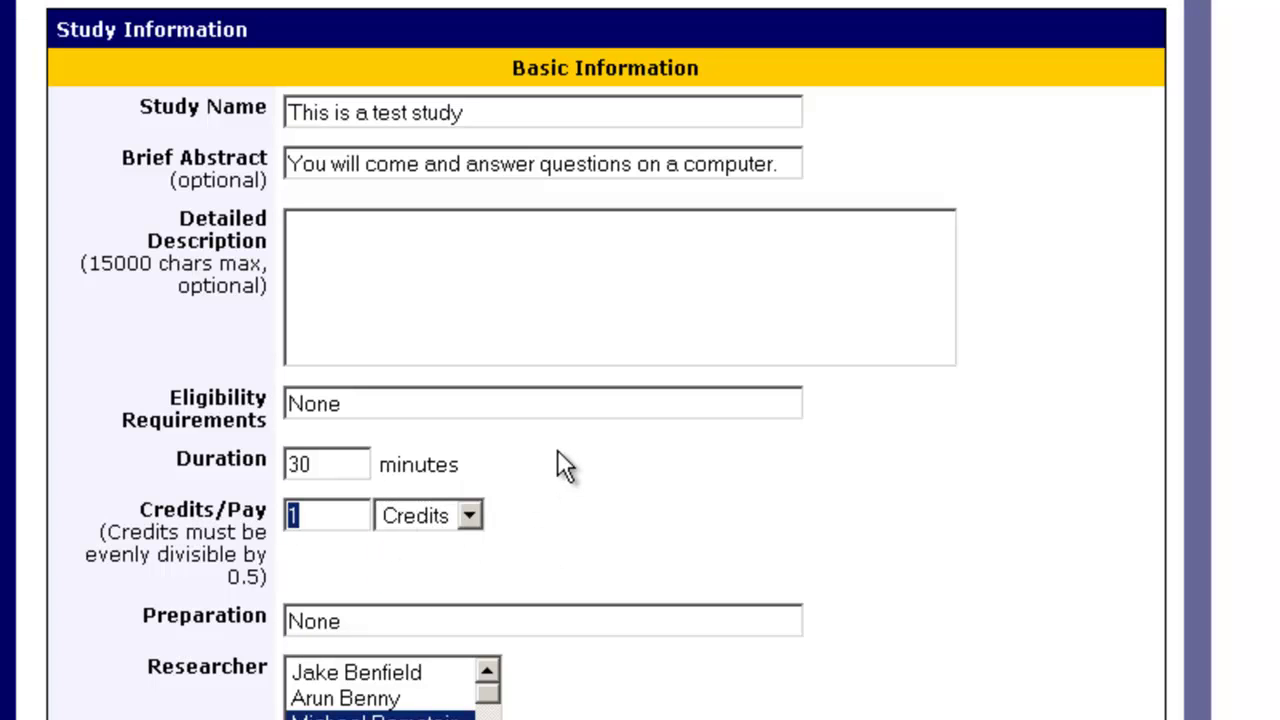
pyautogui.write('.5')
pyautogui.moveTo(397, 617); pyautogui.dragTo(169, 614)
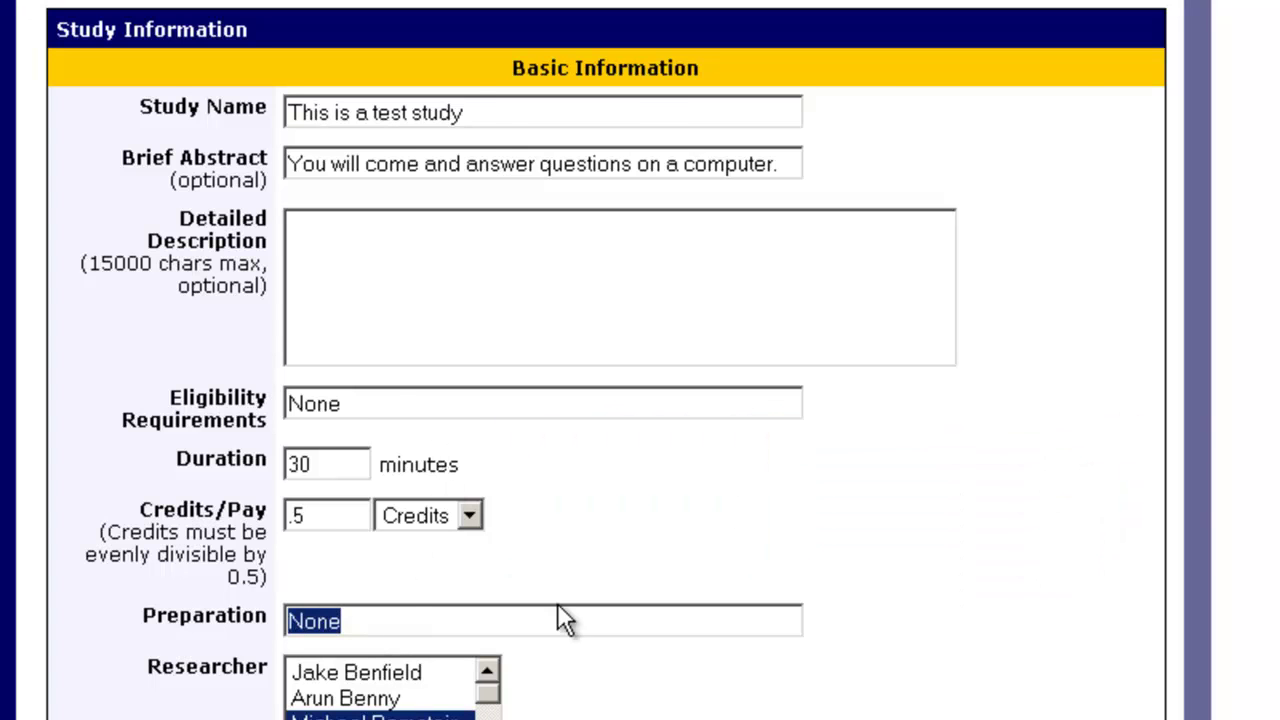
pyautogui.scroll(-5, 557, 617)
# Select the Preparation text and assign two research assistants to the study.
pyautogui.click(448, 258)
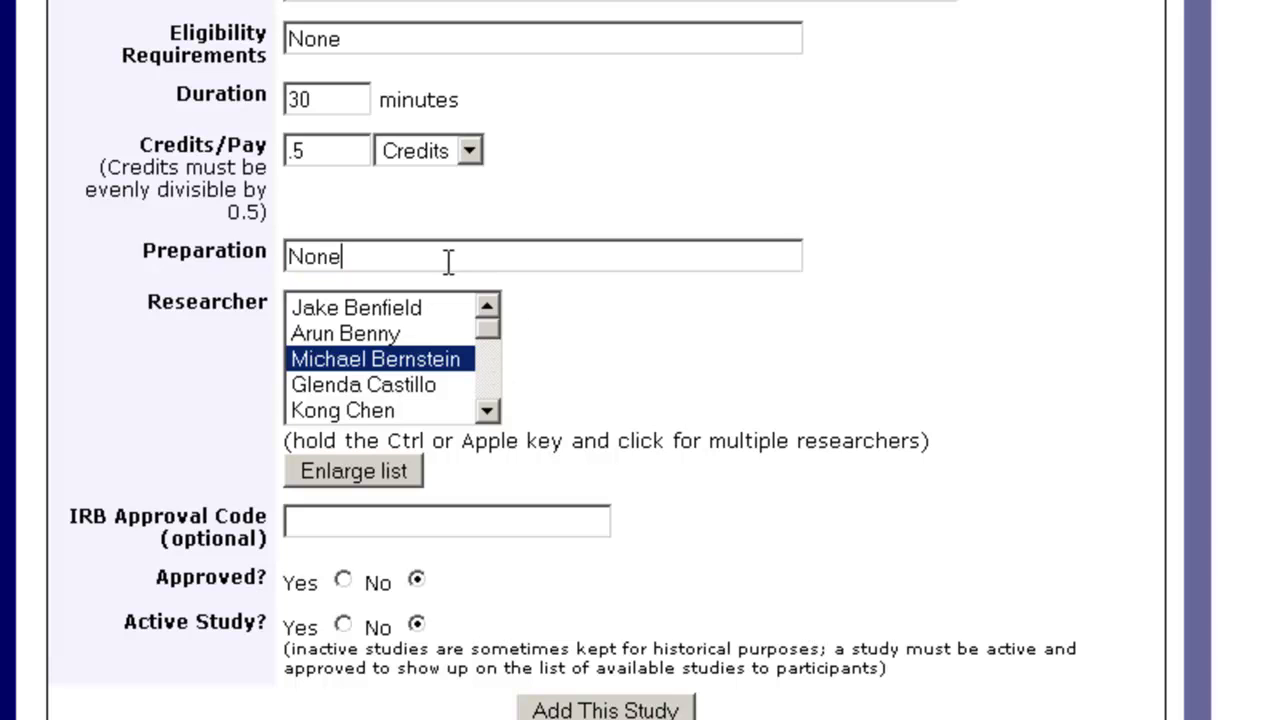
pyautogui.moveTo(448, 258); pyautogui.dragTo(288, 258)
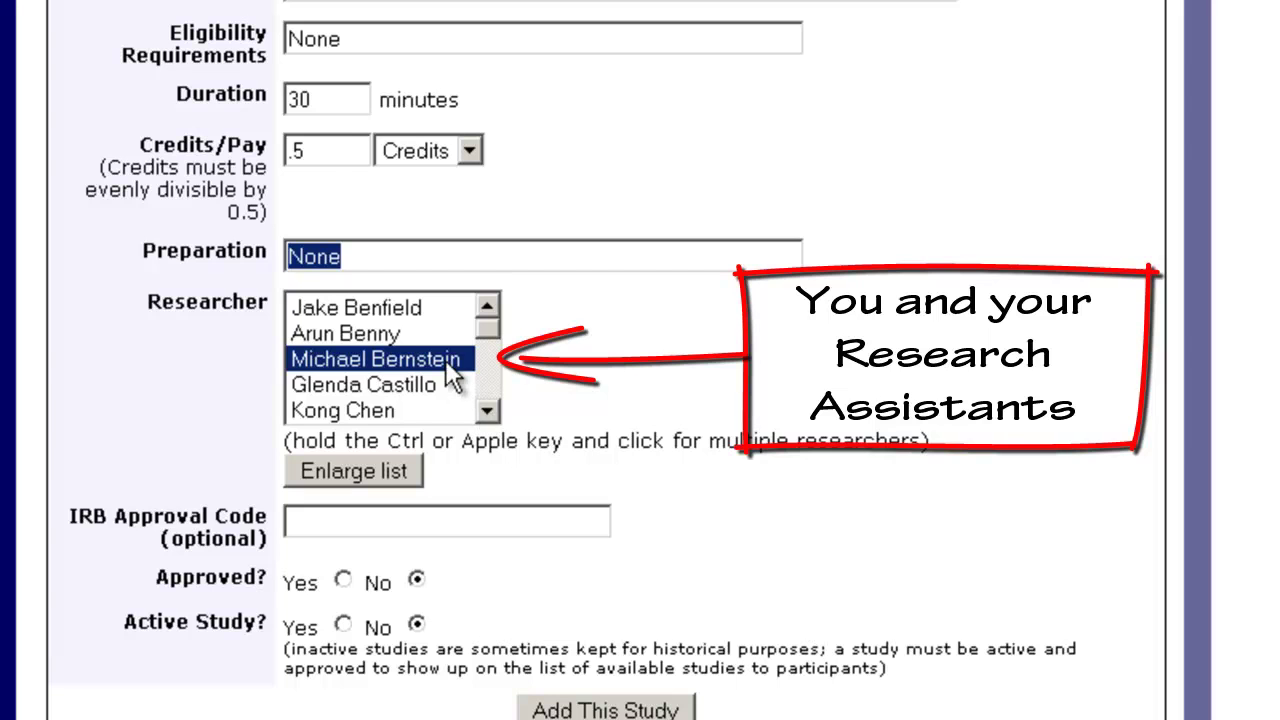
pyautogui.click(492, 407)
pyautogui.click(492, 407)
pyautogui.click(404, 406)
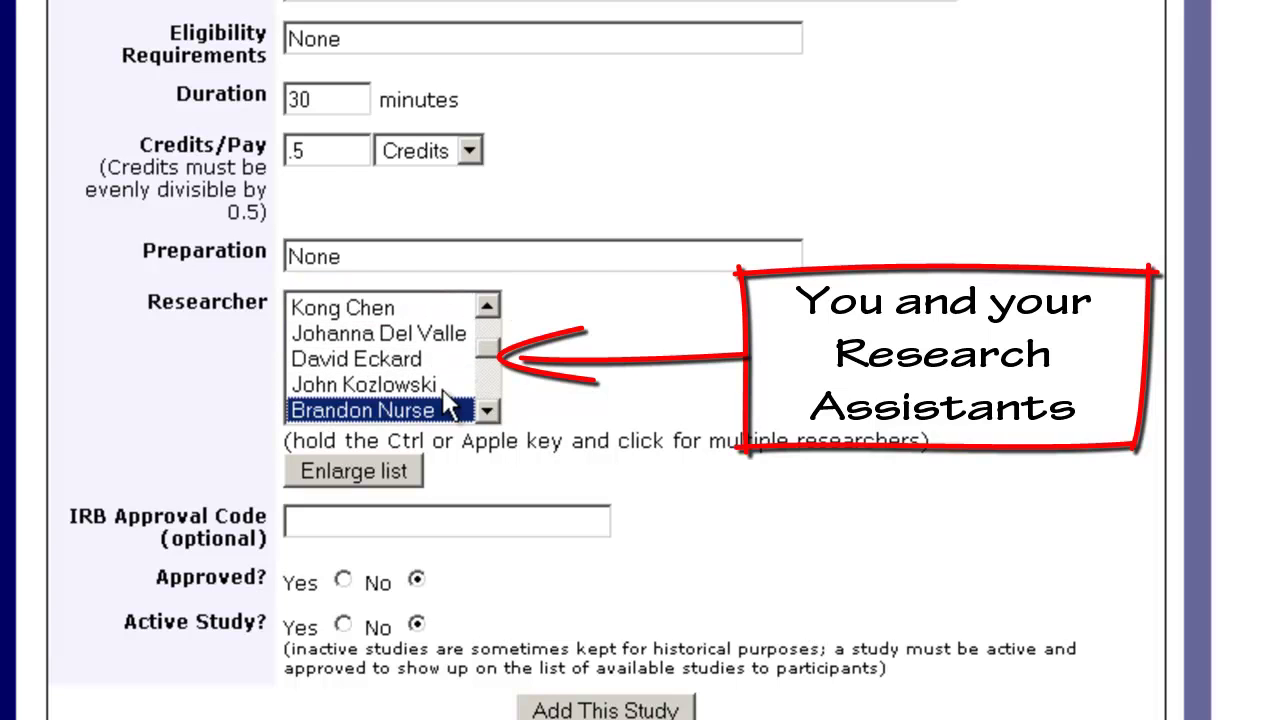
pyautogui.keyDown('ctrl'); pyautogui.click(410, 360); pyautogui.keyUp('ctrl')
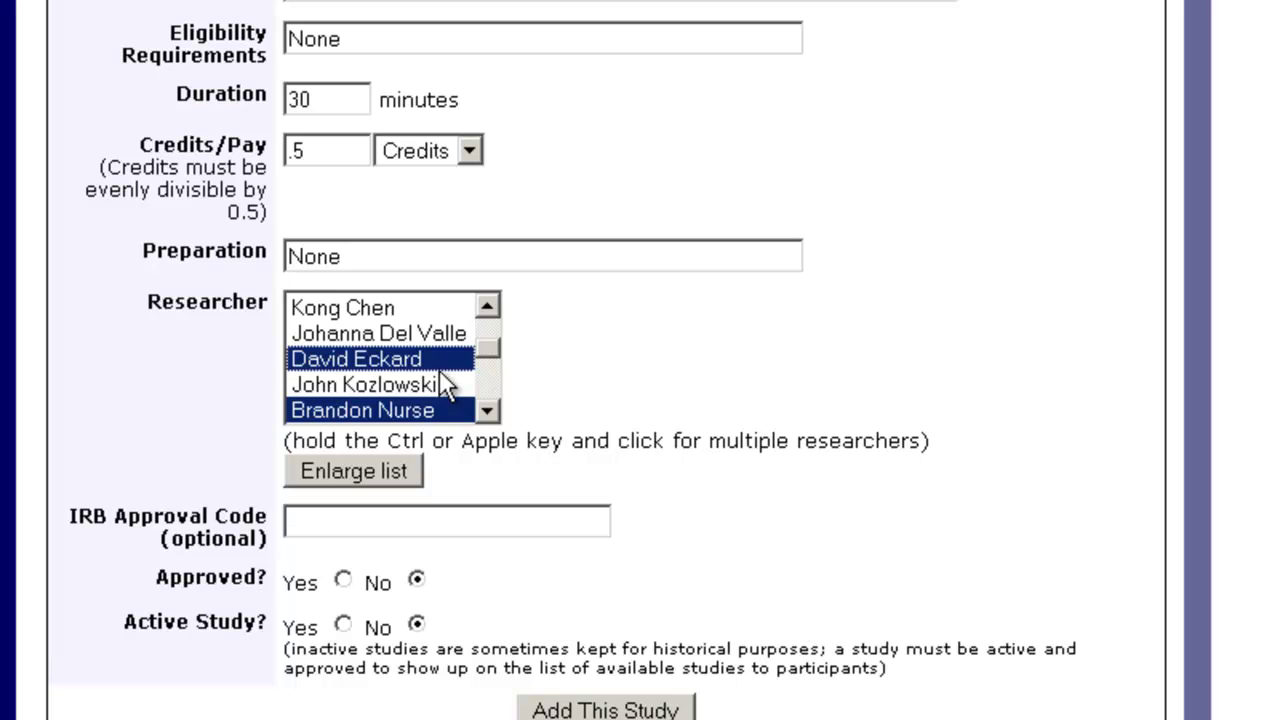
# Mark the study as Approved Yes and Active Study Yes.
pyautogui.click(373, 532)
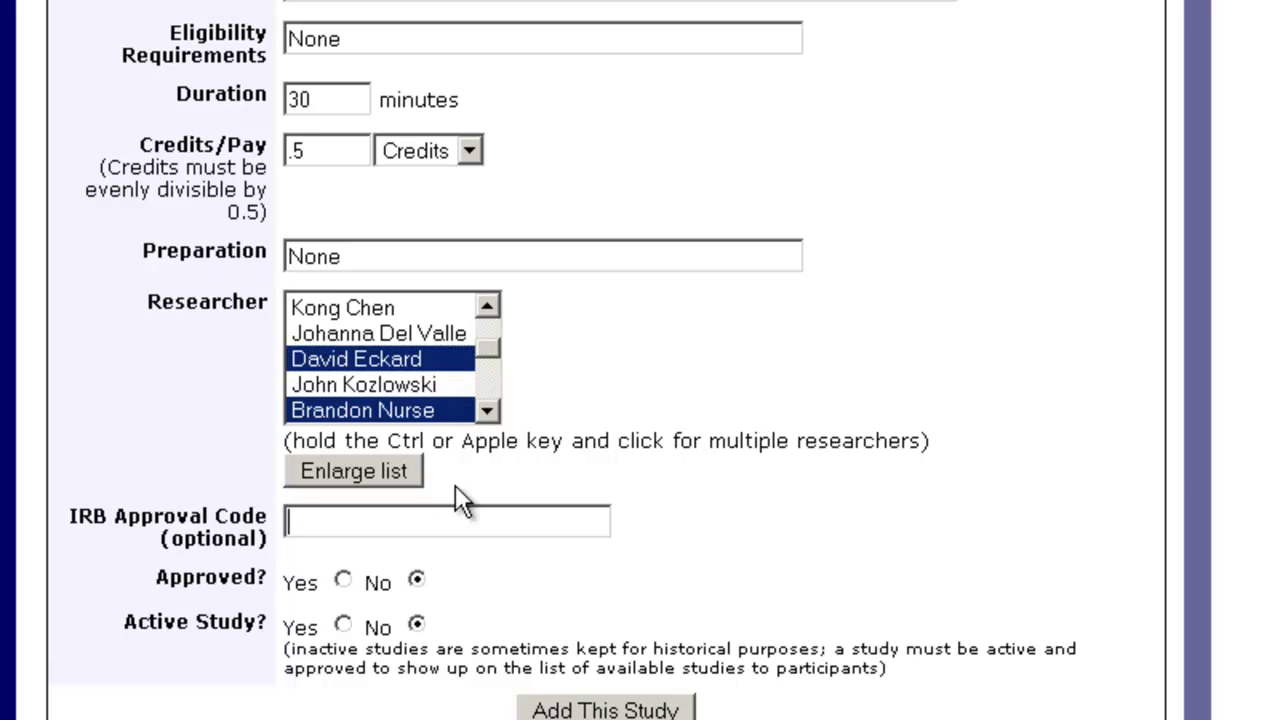
pyautogui.click(349, 587)
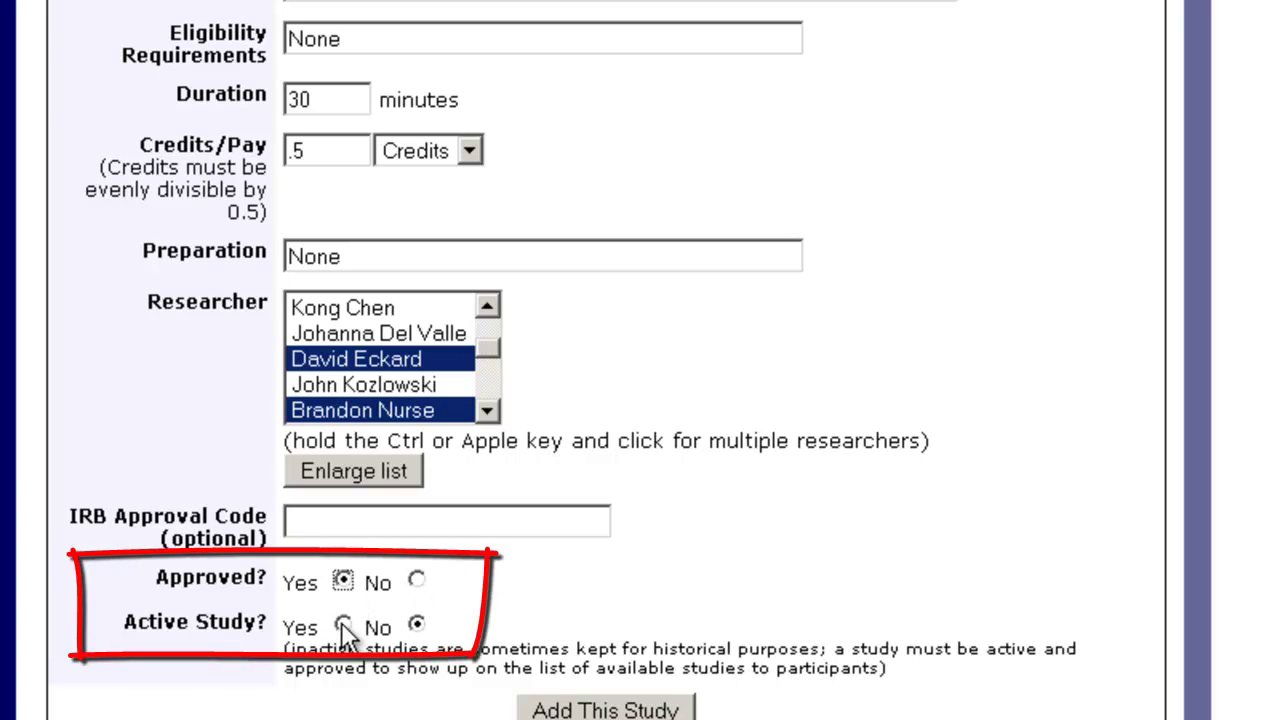
pyautogui.click(343, 625)
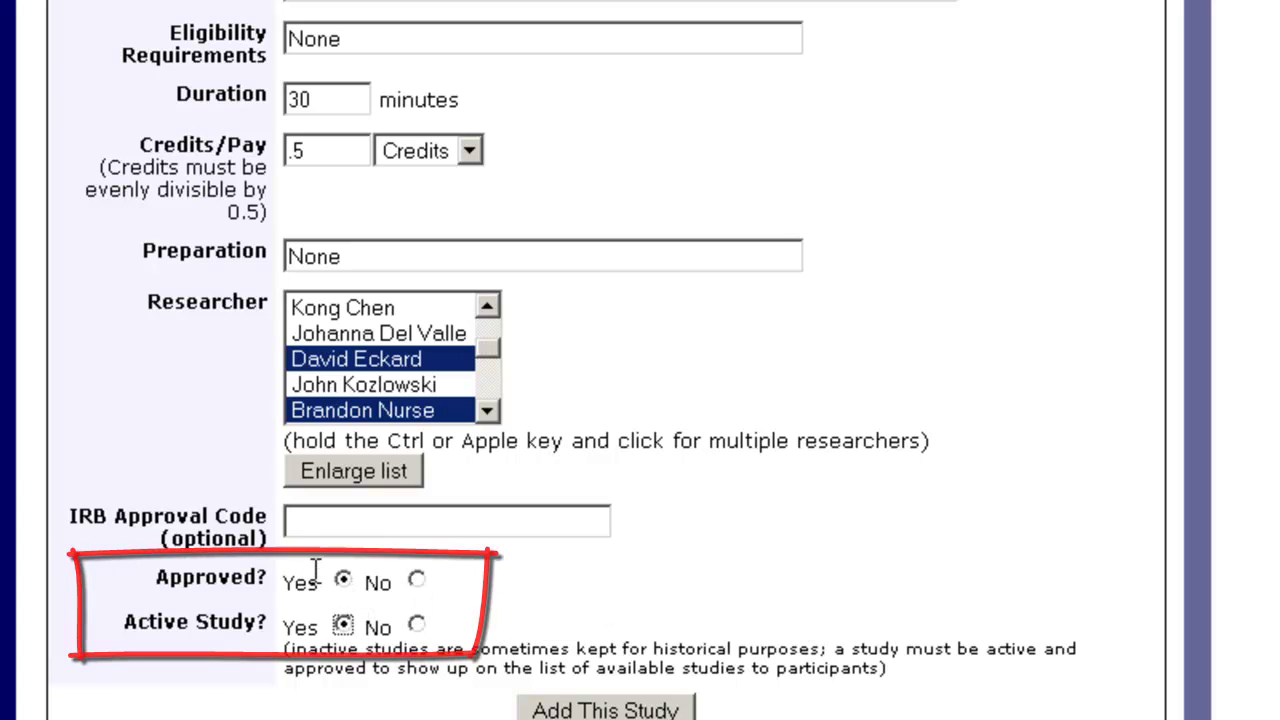
pyautogui.moveTo(366, 578); pyautogui.dragTo(343, 632)
pyautogui.scroll(-3, 344, 633)
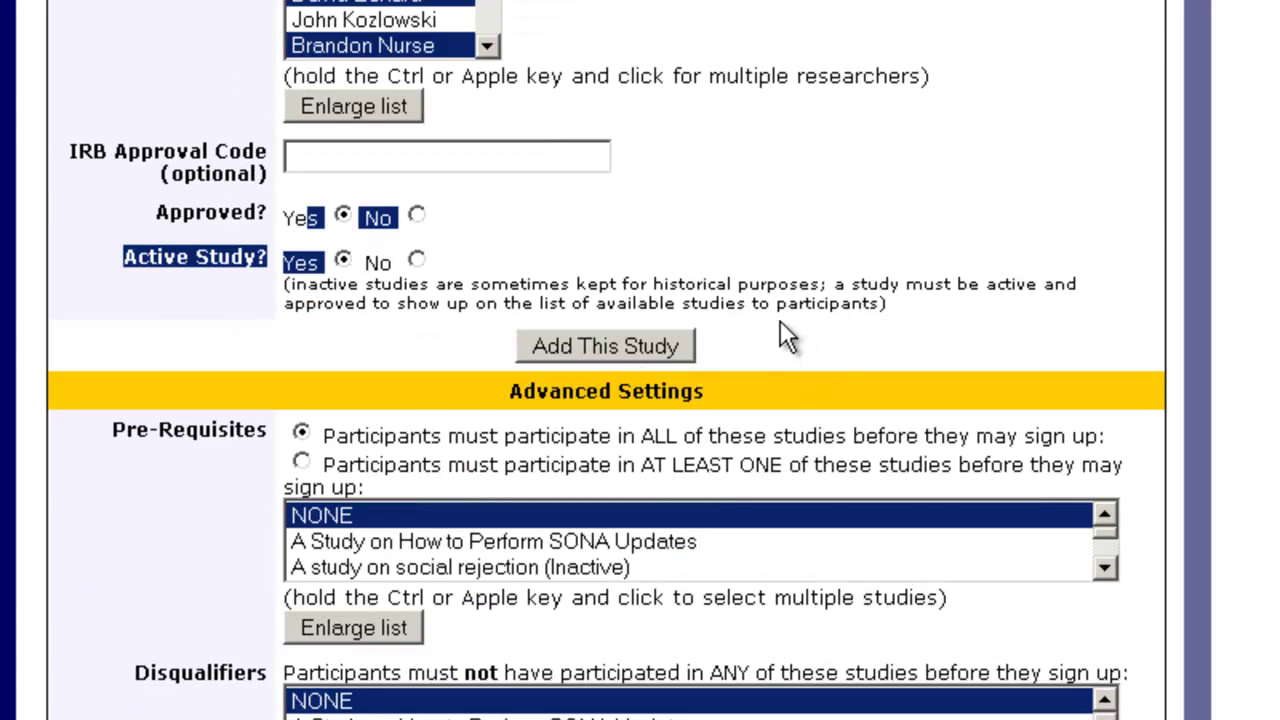
pyautogui.scroll(-3, 787, 338)
# Restrict to PSYCH 100 Sections 002, 003, 101 and 001, leaving Invitation Code and Study URL blank.
pyautogui.moveTo(509, 27); pyautogui.dragTo(735, 40)
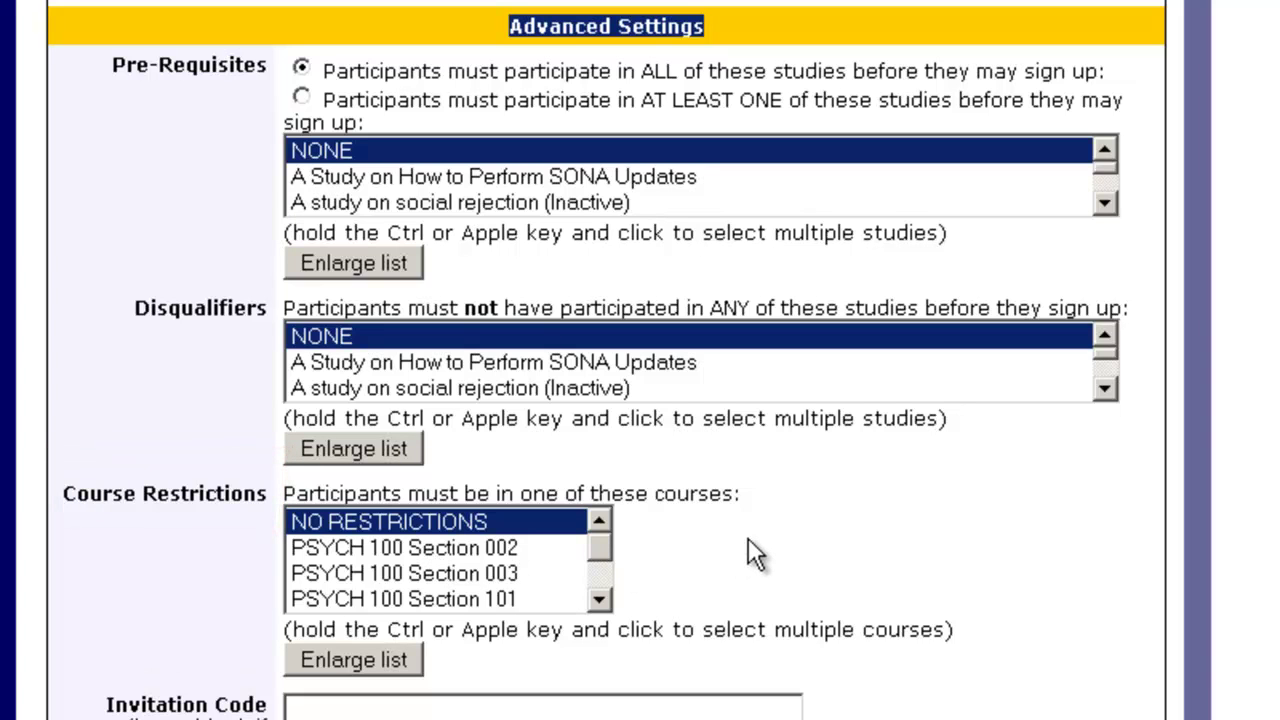
pyautogui.scroll(-2, 508, 553)
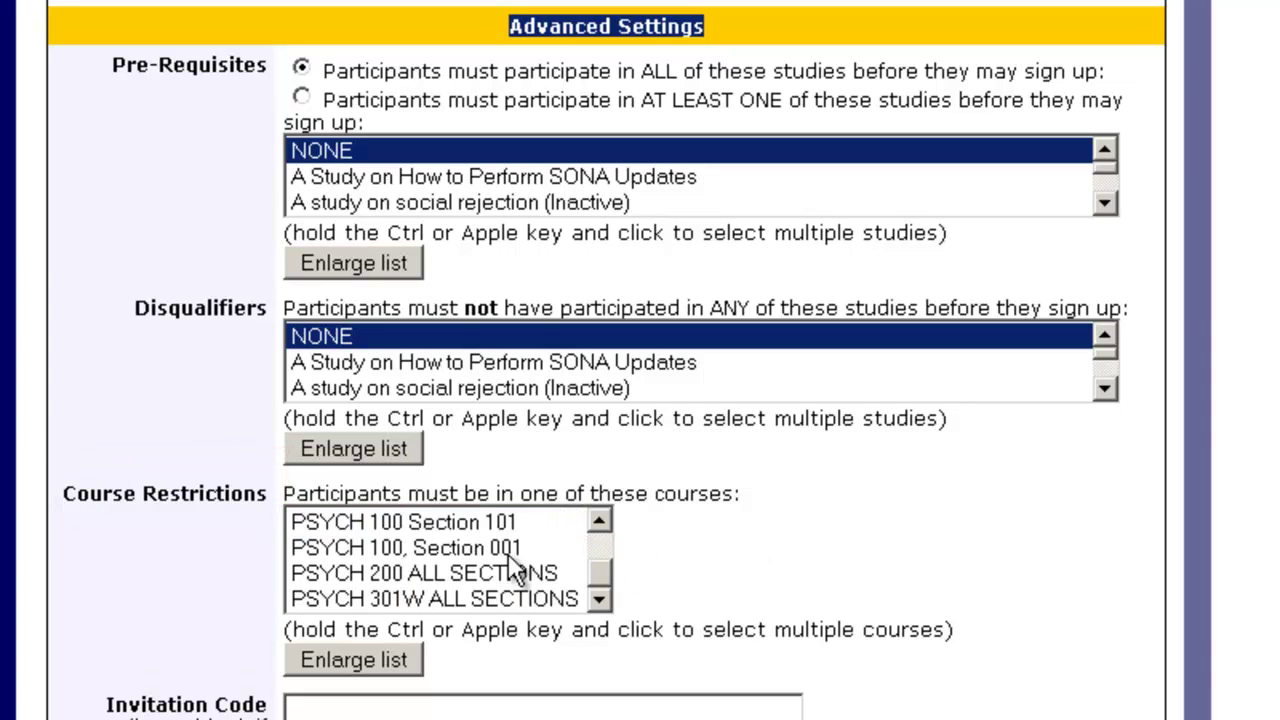
pyautogui.moveTo(479, 552); pyautogui.dragTo(521, 539)
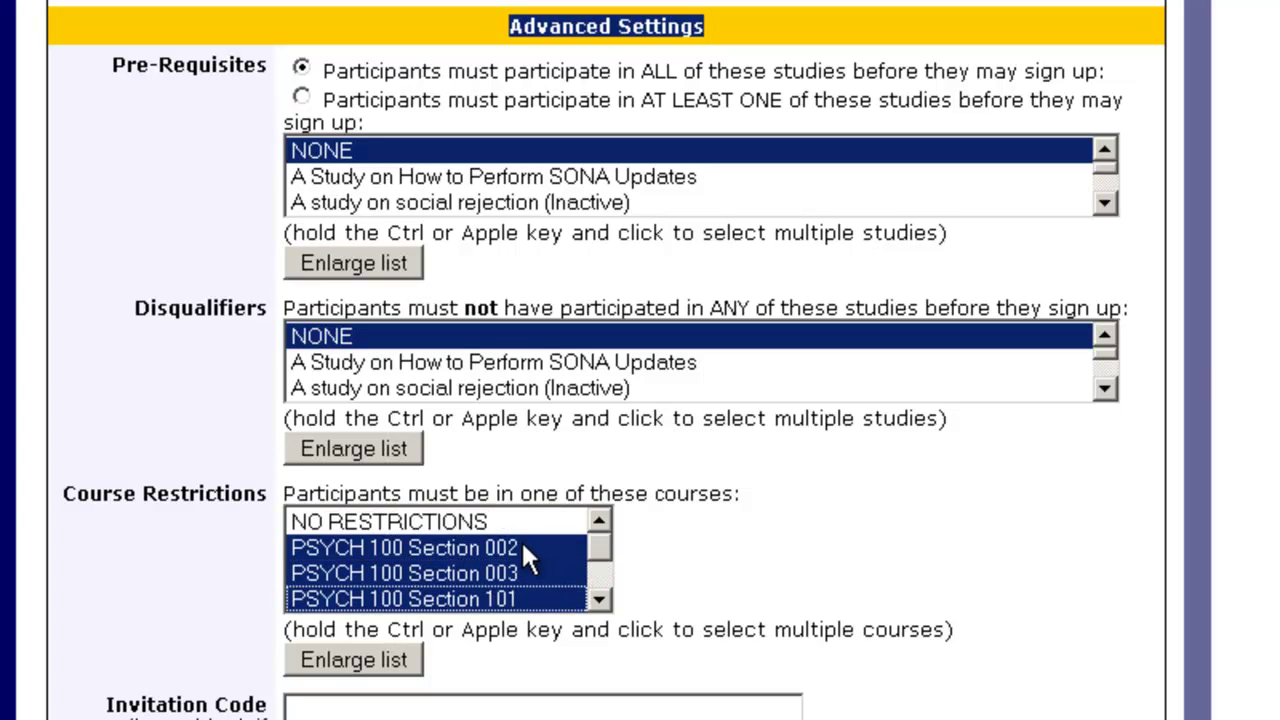
pyautogui.scroll(-1, 503, 582)
pyautogui.click(788, 564)
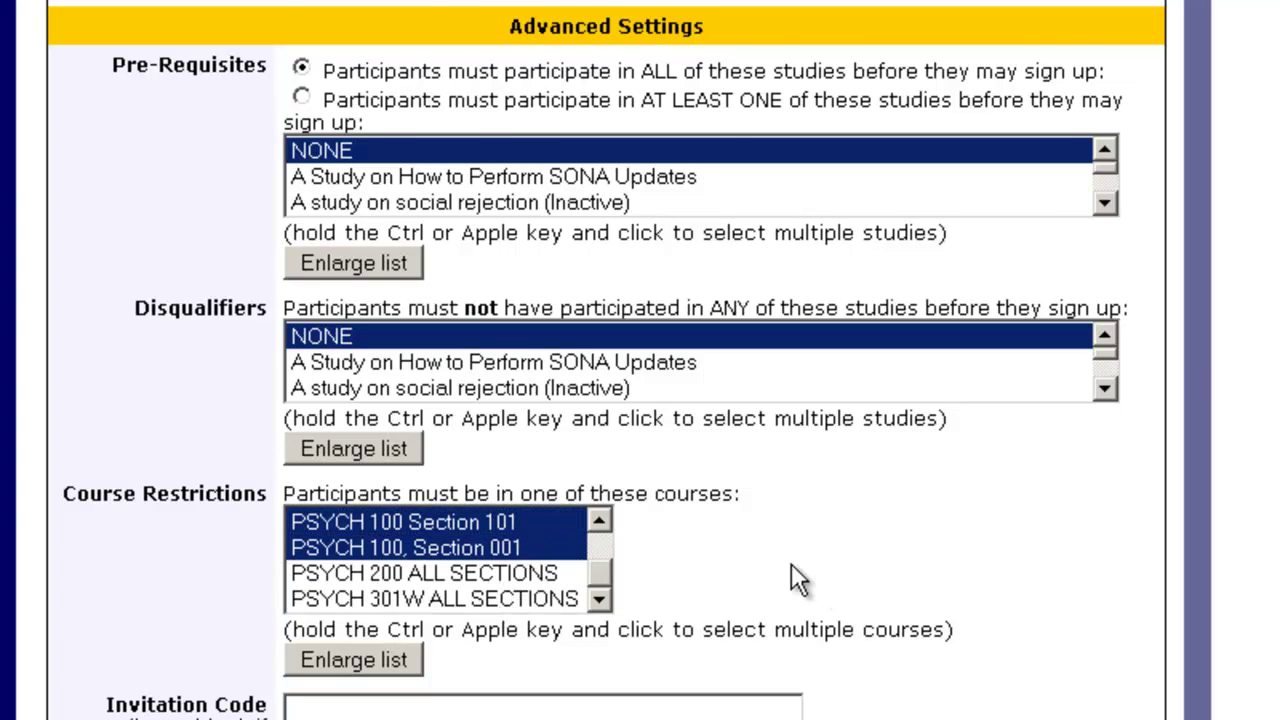
pyautogui.scroll(-3, 760, 555)
pyautogui.click(309, 349)
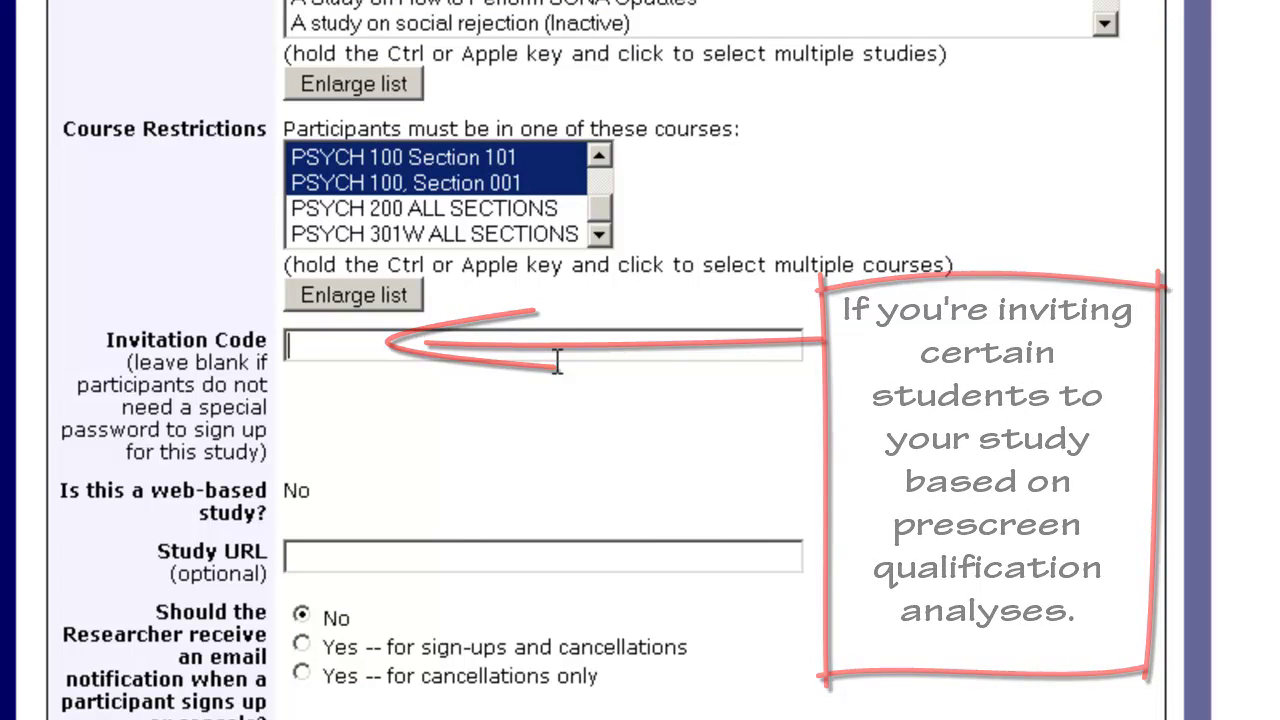
pyautogui.click(372, 552)
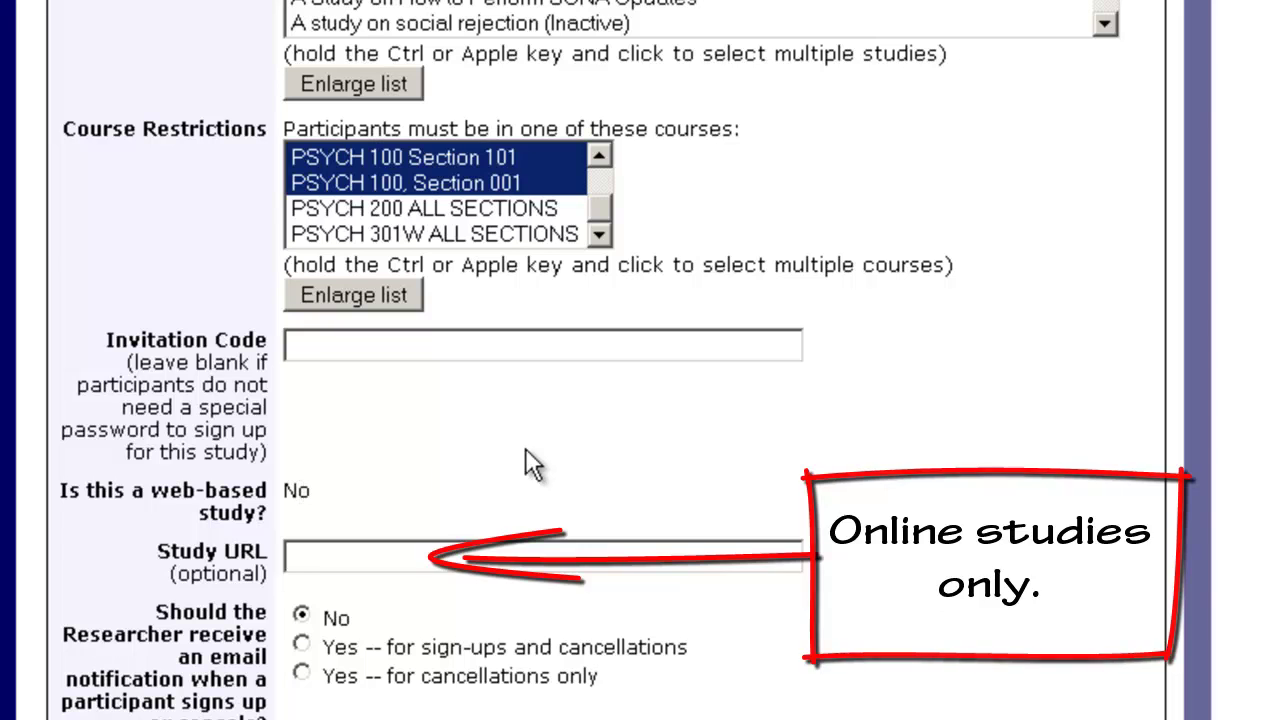
pyautogui.scroll(-3, 420, 462)
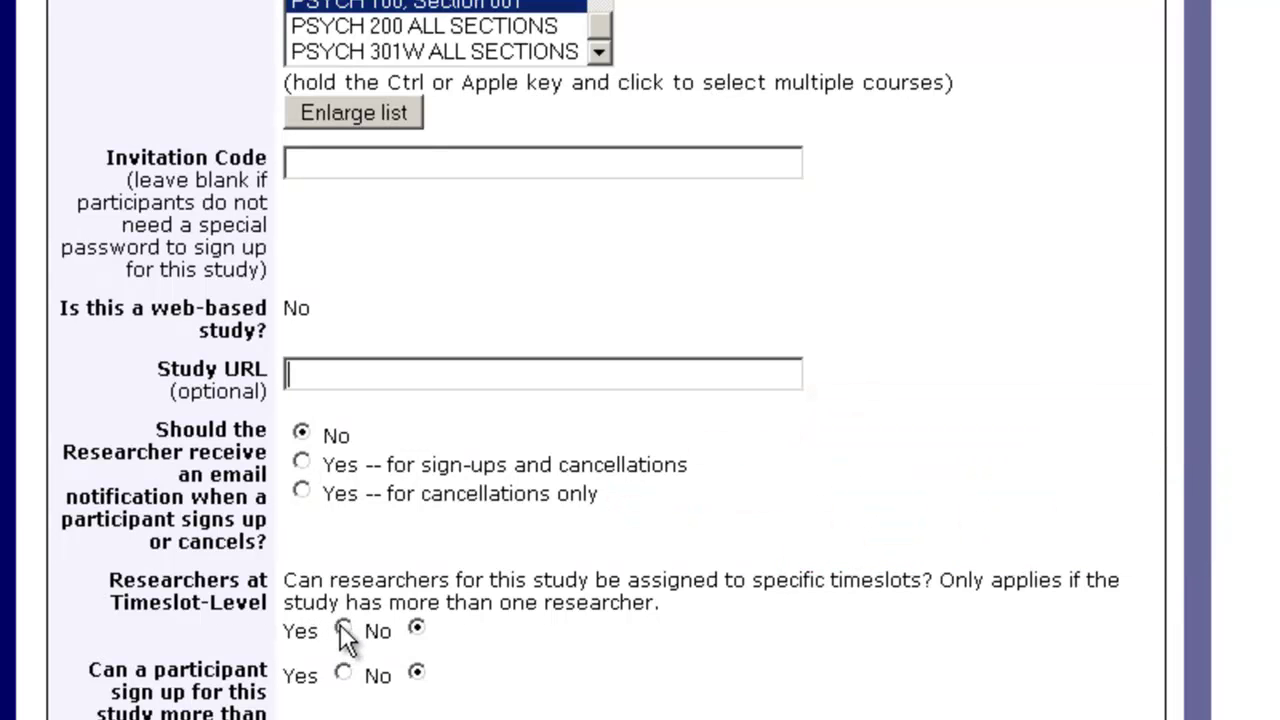
# Set Researchers at Timeslot-Level to Yes and focus the Private Comments box.
pyautogui.click(342, 627)
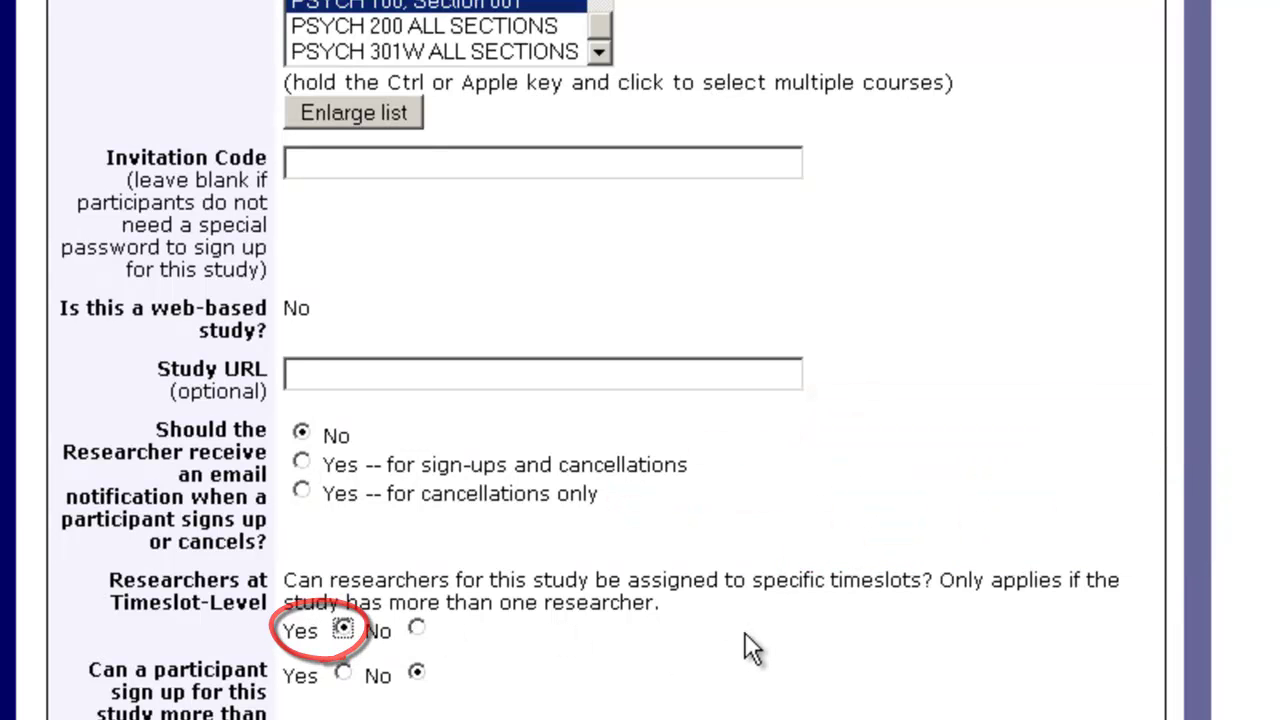
pyautogui.scroll(10, 745, 632)
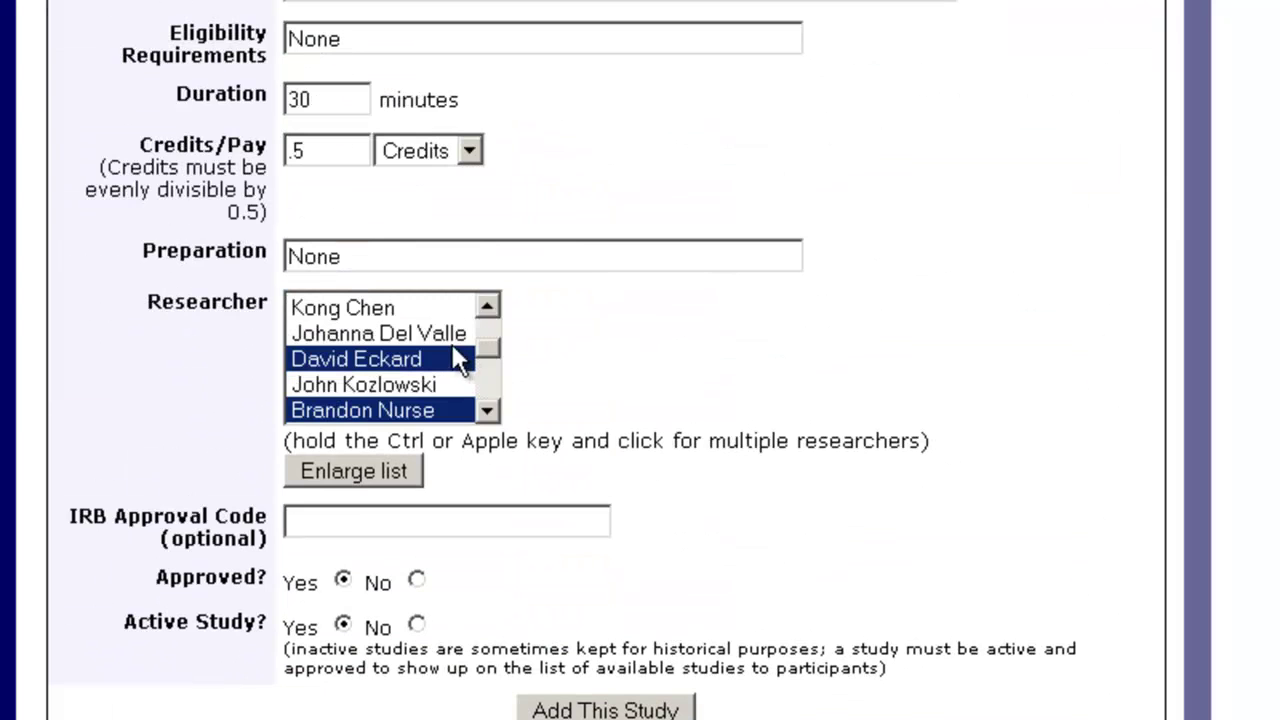
pyautogui.scroll(-10, 612, 381)
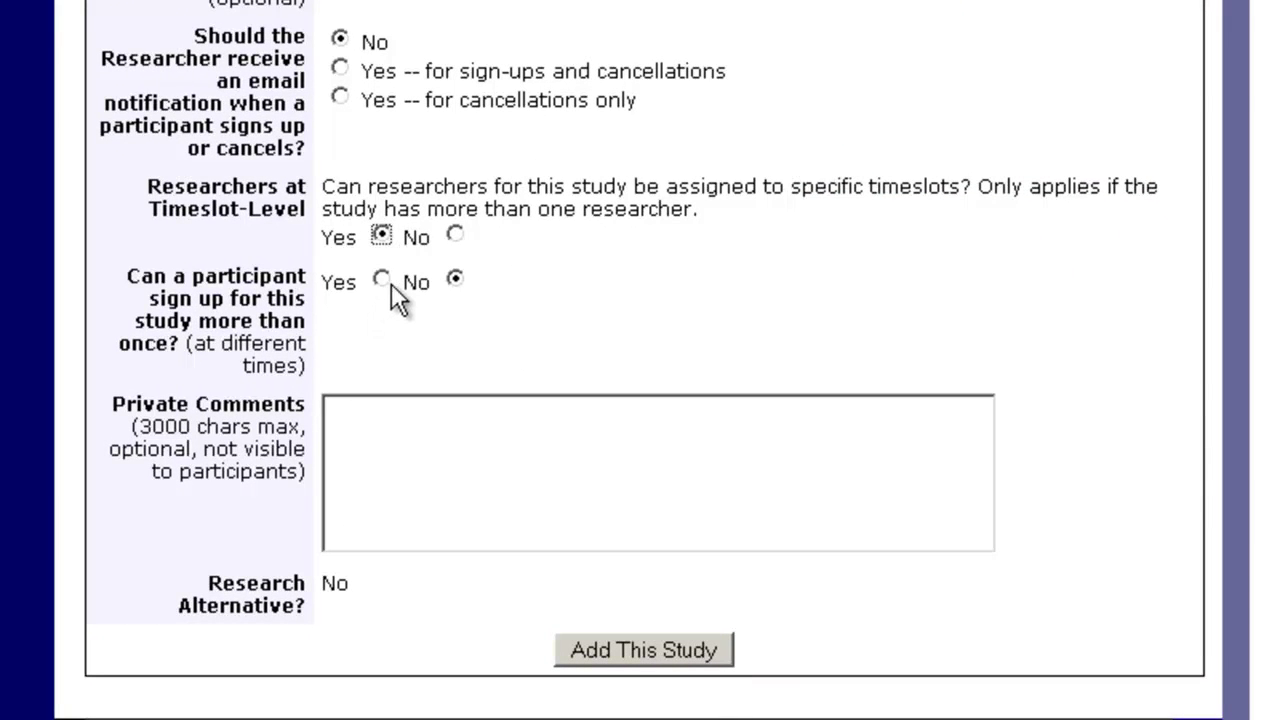
pyautogui.click(489, 434)
# Add the study, then open 'This is a test study' from My Studies.
pyautogui.click(652, 649)
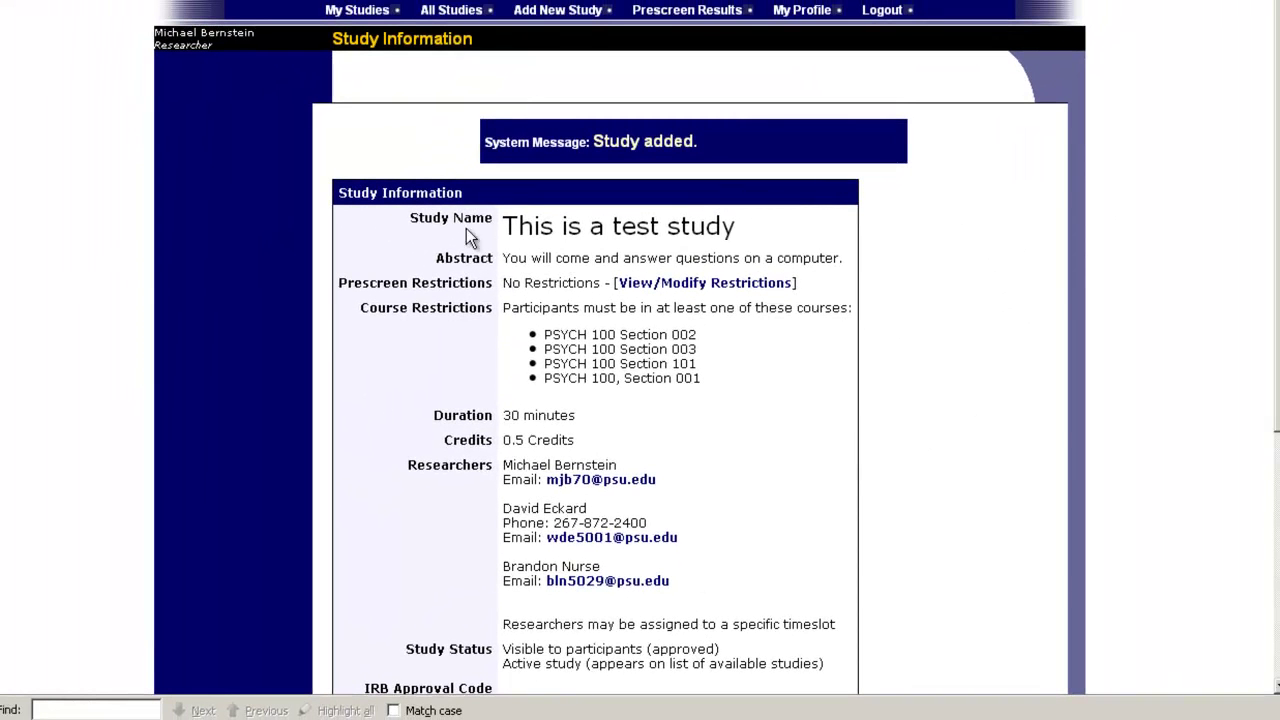
pyautogui.click(380, 12)
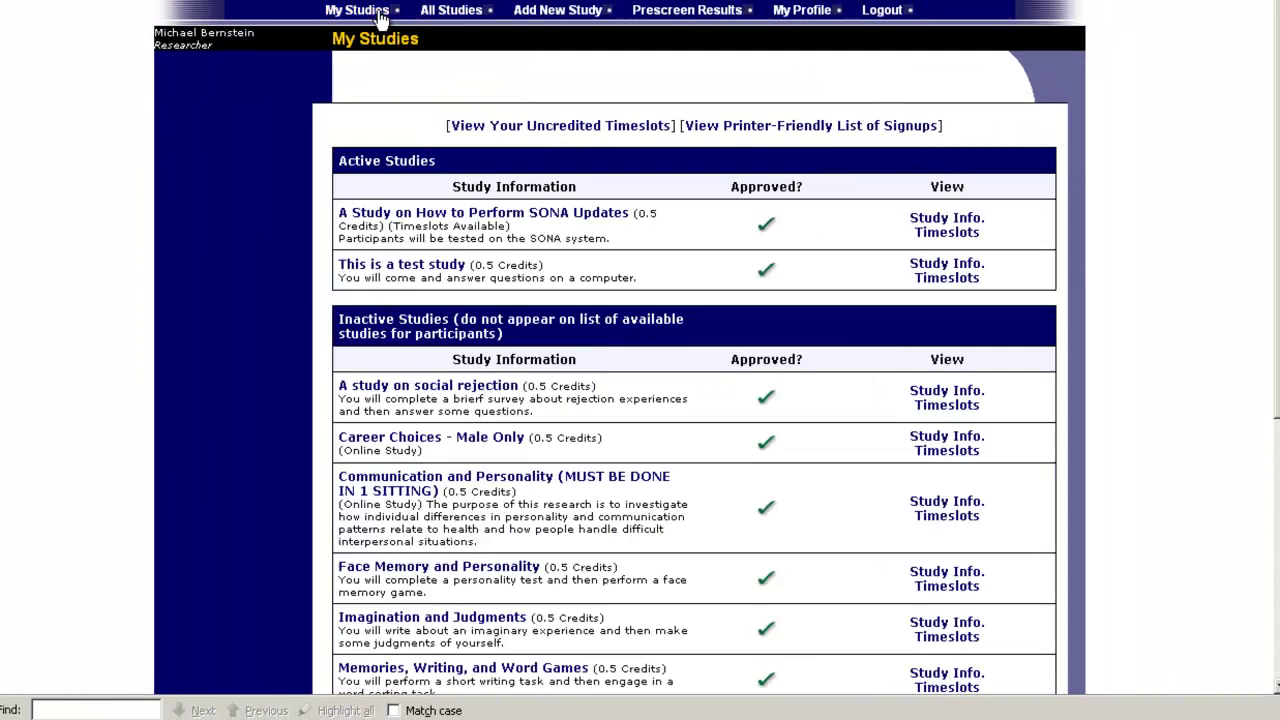
pyautogui.click(420, 264)
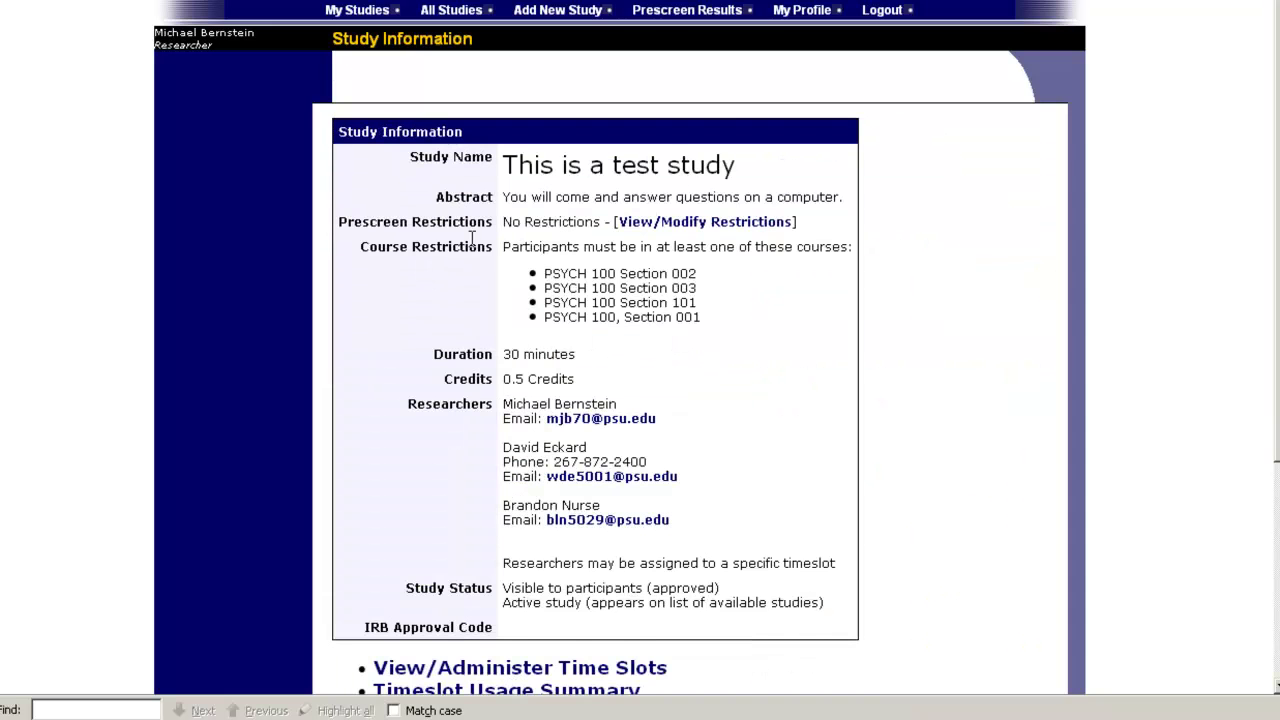
# Review the study's researchers, Approved and Active status, then return to My Studies.
pyautogui.scroll(-2, 475, 240)
pyautogui.moveTo(543, 156); pyautogui.dragTo(713, 207)
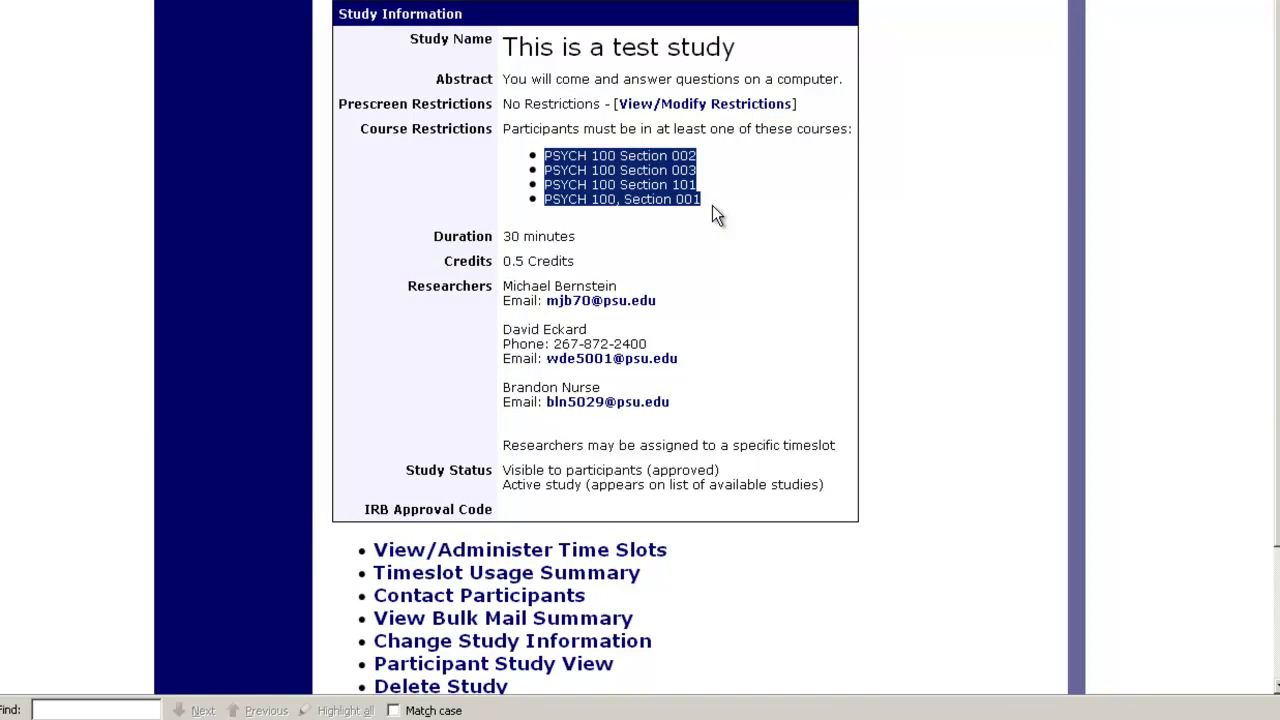
pyautogui.moveTo(690, 302); pyautogui.dragTo(540, 288)
pyautogui.moveTo(614, 358); pyautogui.dragTo(648, 345)
pyautogui.moveTo(683, 389); pyautogui.dragTo(503, 388)
pyautogui.scroll(-3, 510, 345)
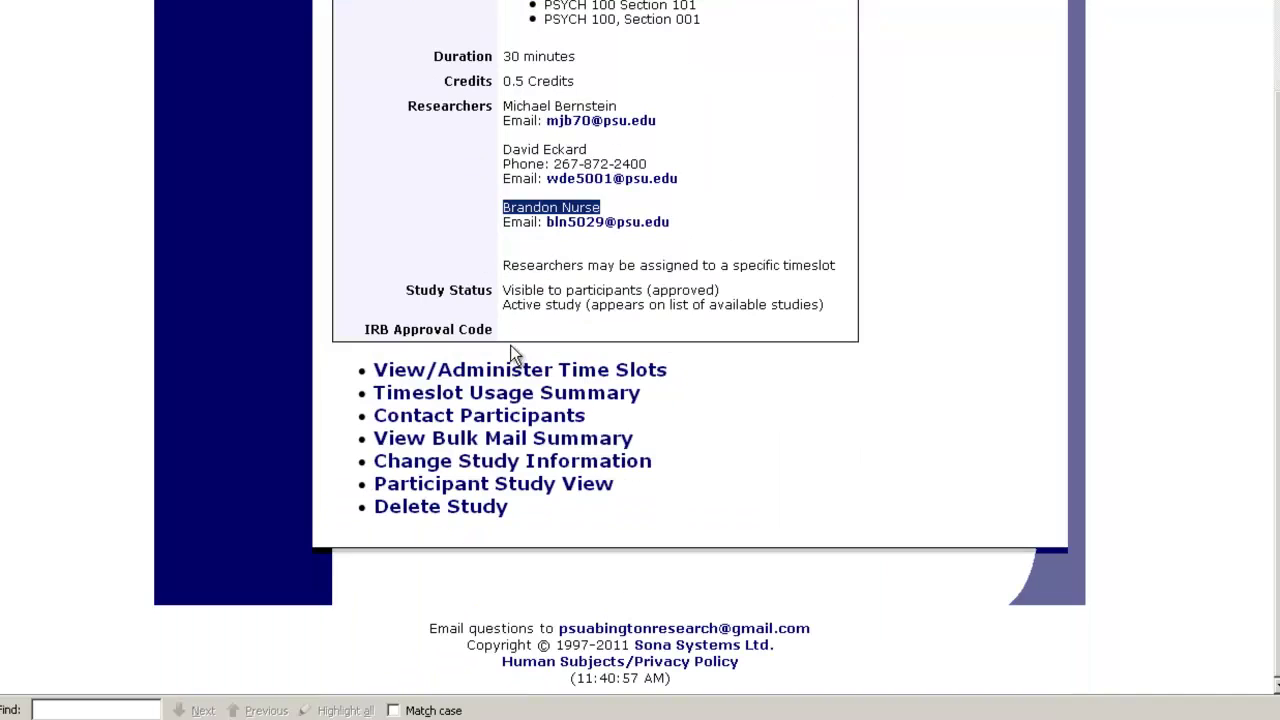
pyautogui.moveTo(503, 290); pyautogui.dragTo(737, 291)
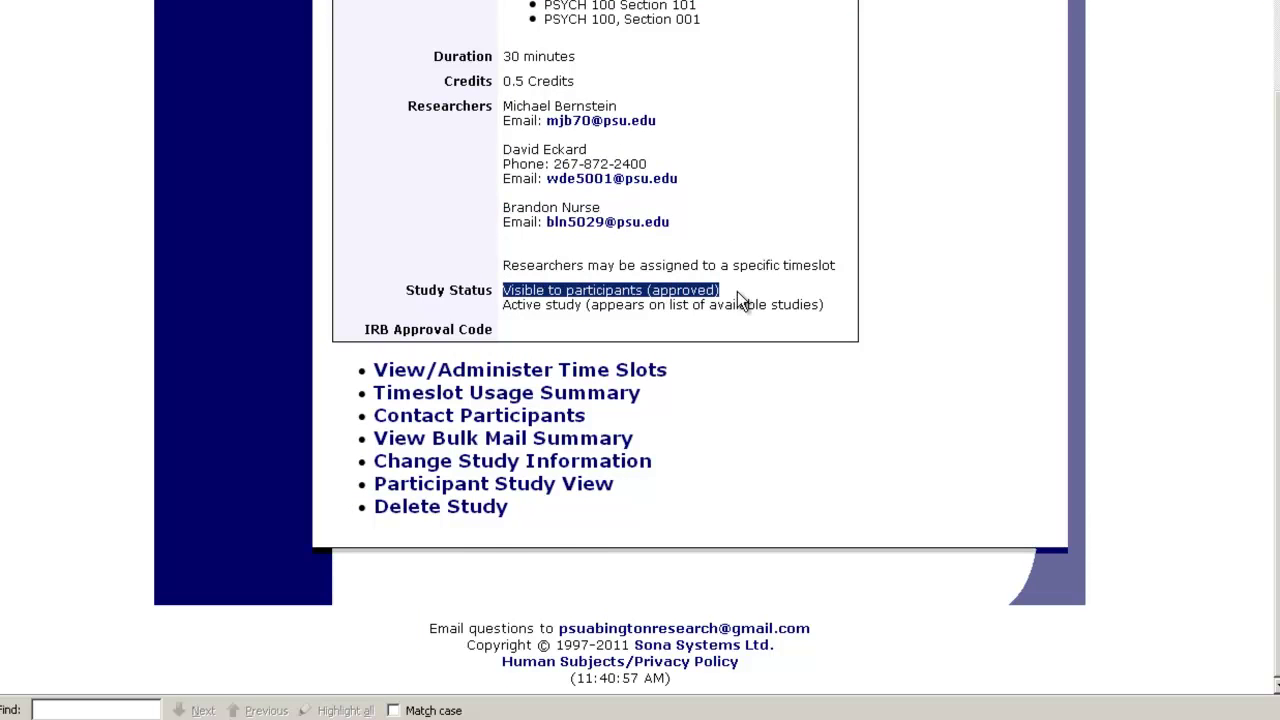
pyautogui.moveTo(584, 319); pyautogui.dragTo(654, 315)
pyautogui.click(587, 303)
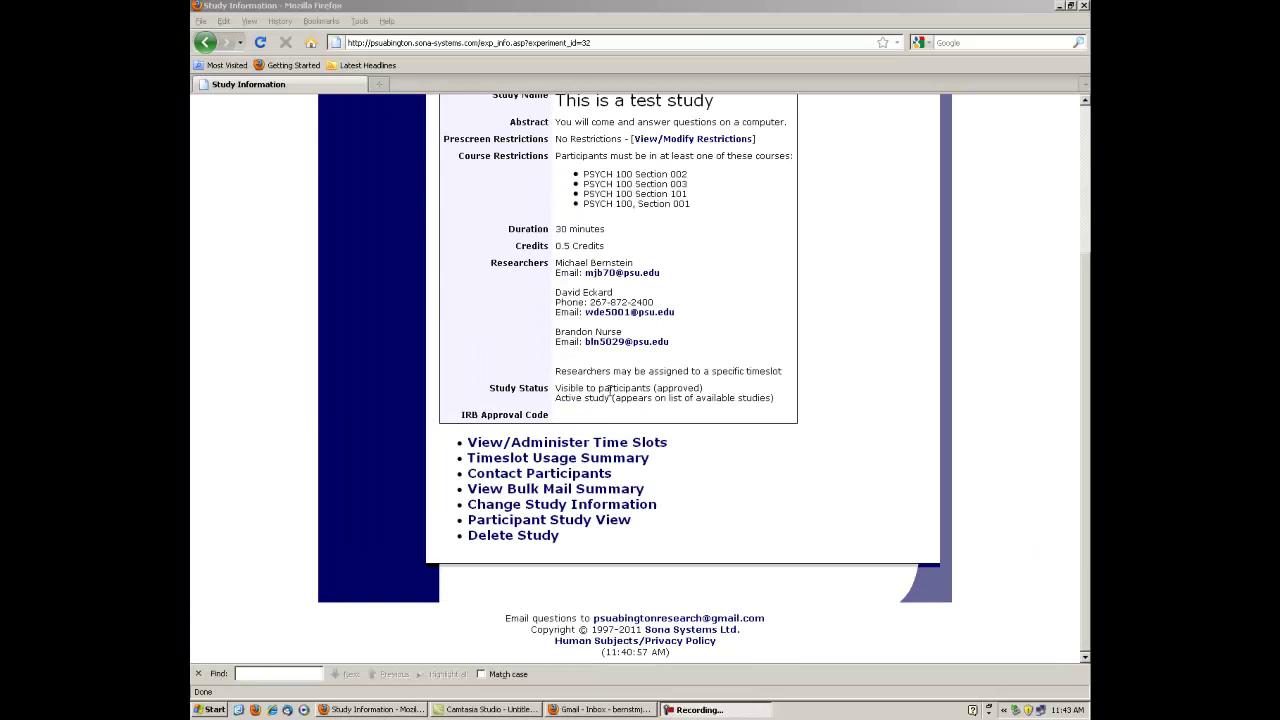
pyautogui.scroll(5, 612, 397)
pyautogui.click(458, 197)
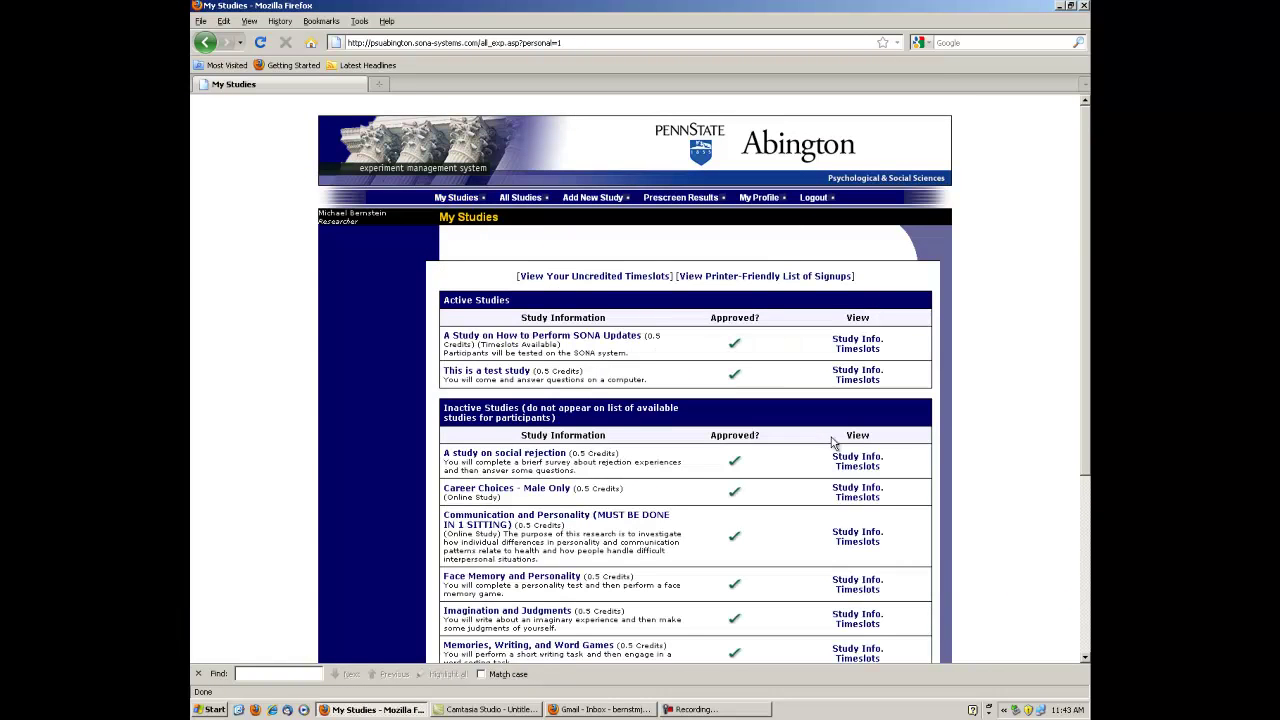